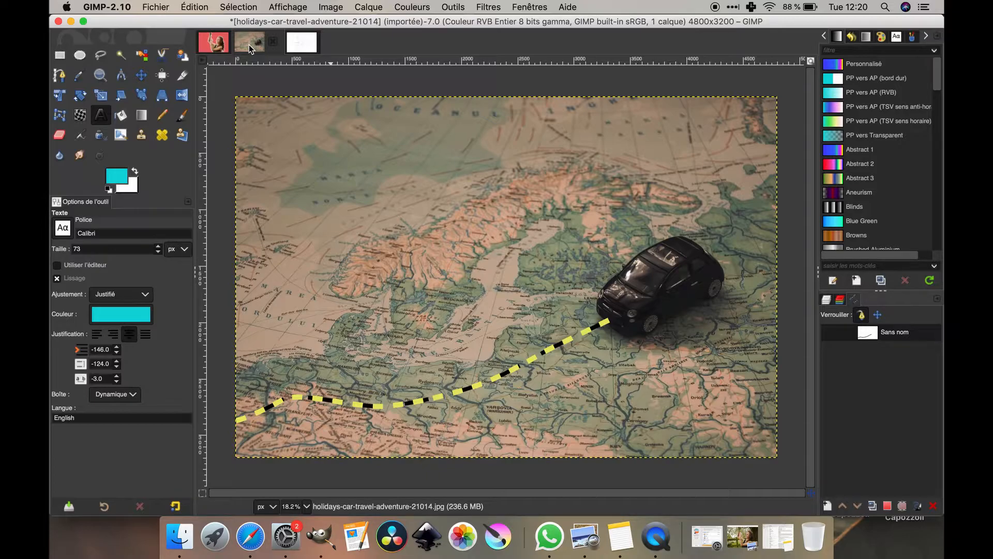
- Examine the finished signature and portrait examples, including the portrait's layers and paths
left_click(296, 47)
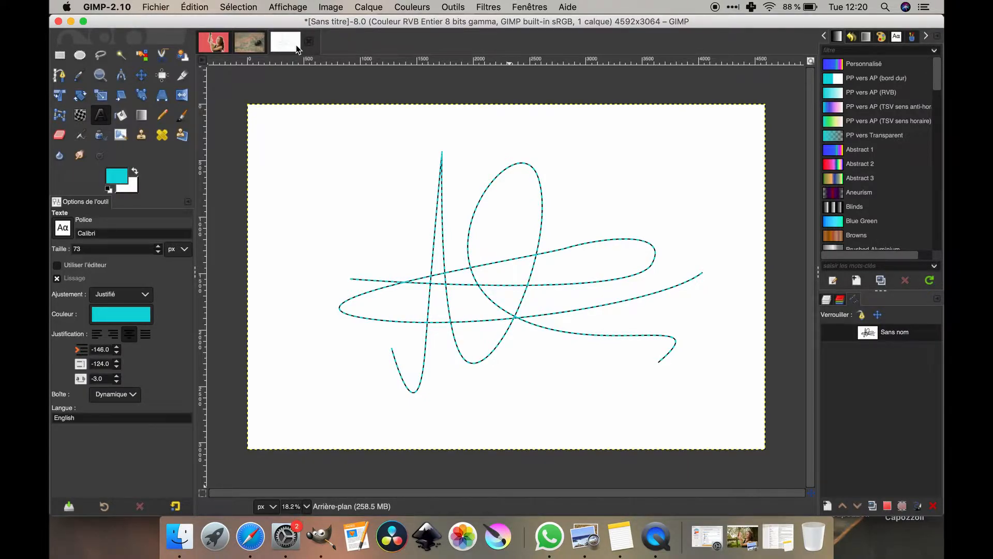
left_click(212, 44)
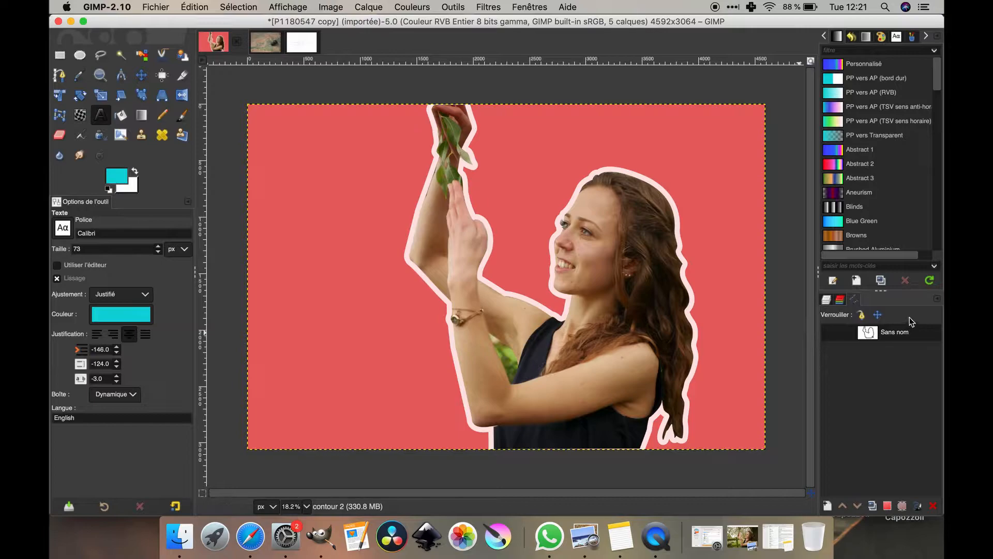
left_click(827, 299)
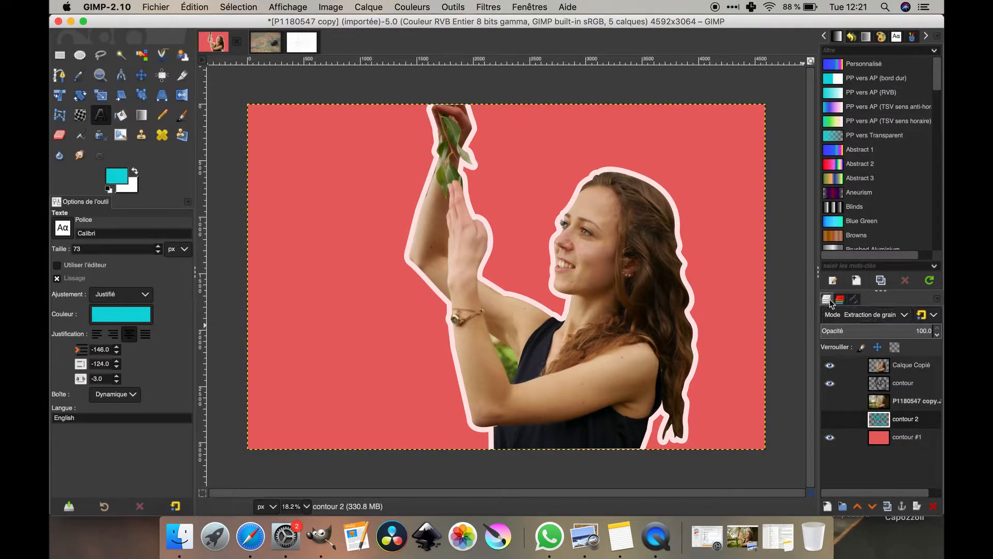
left_click(854, 300)
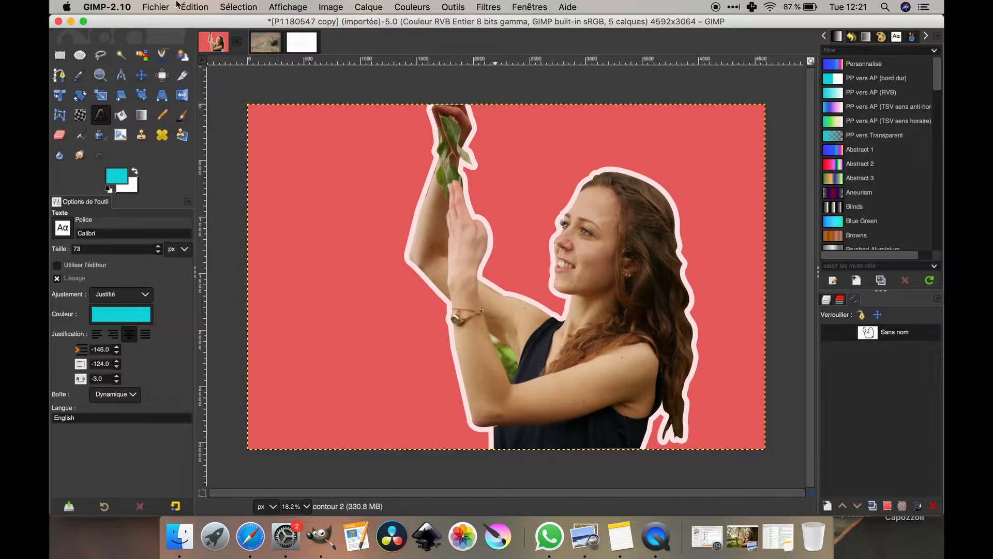
- Open the photos holidays-car-travel-adventure-21014.jpg and P1180547 copy.JPG as separate images
left_click(156, 8)
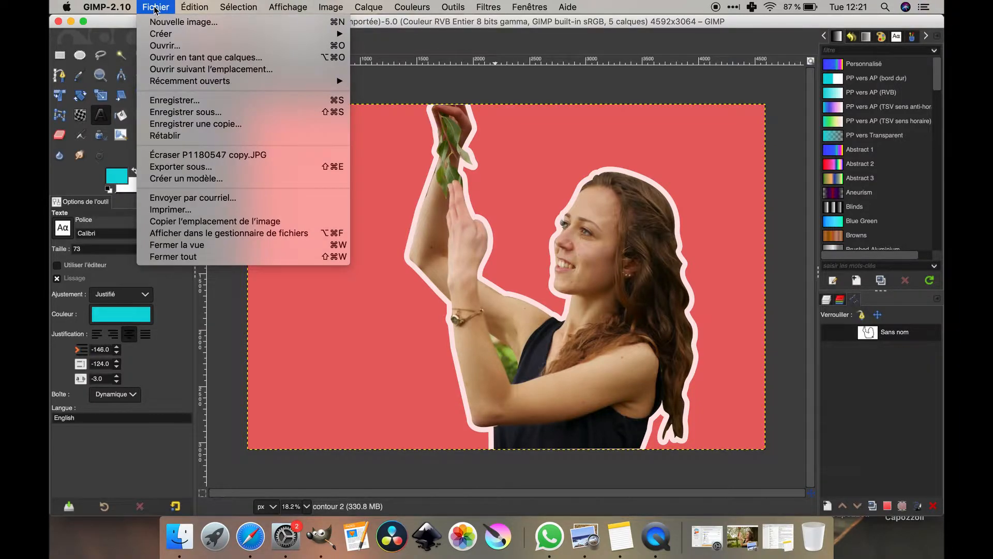
left_click(166, 46)
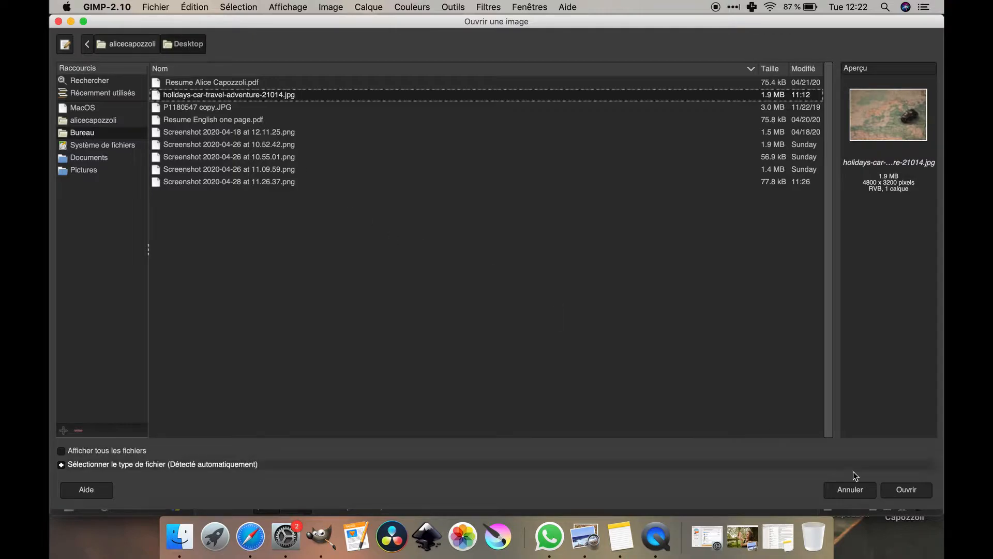
left_click(915, 492)
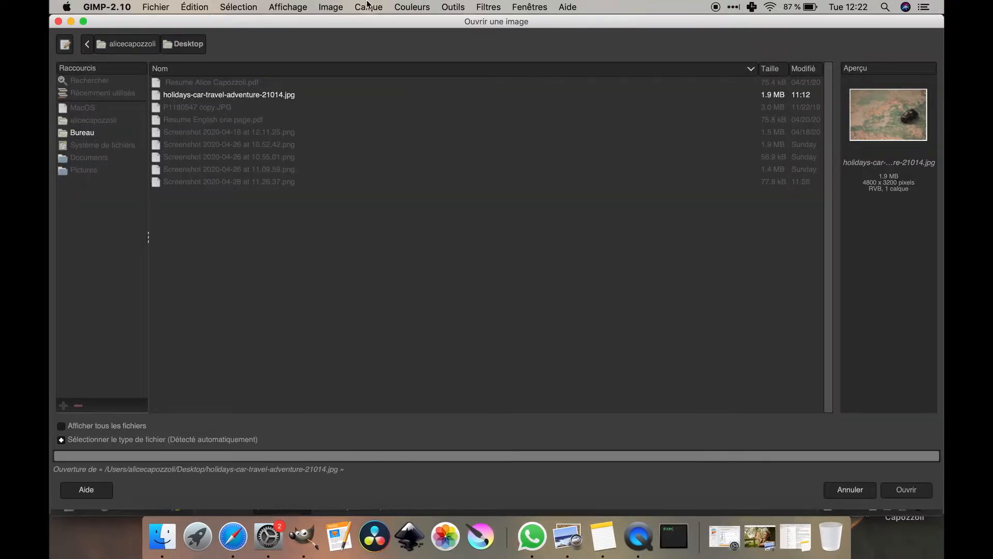
left_click(354, 184)
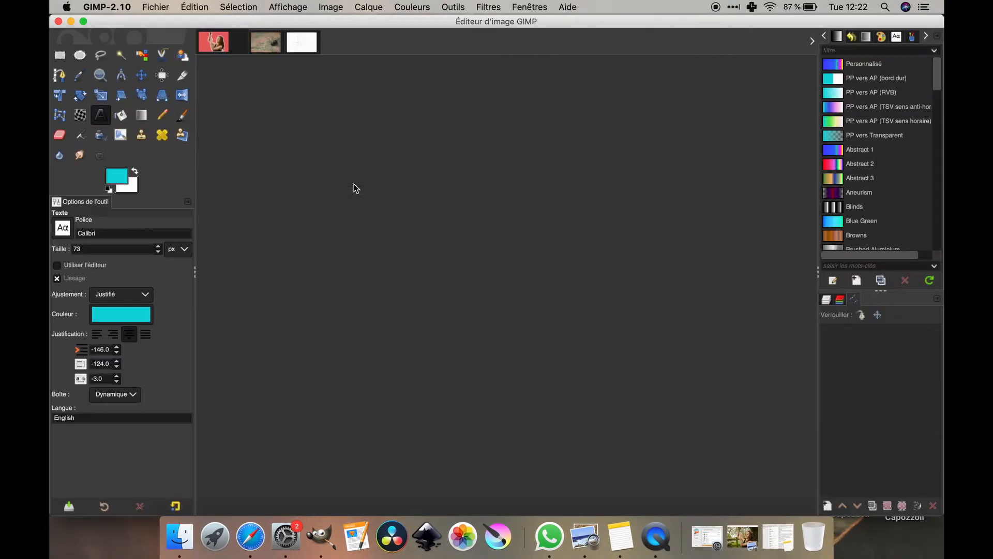
left_click(158, 6)
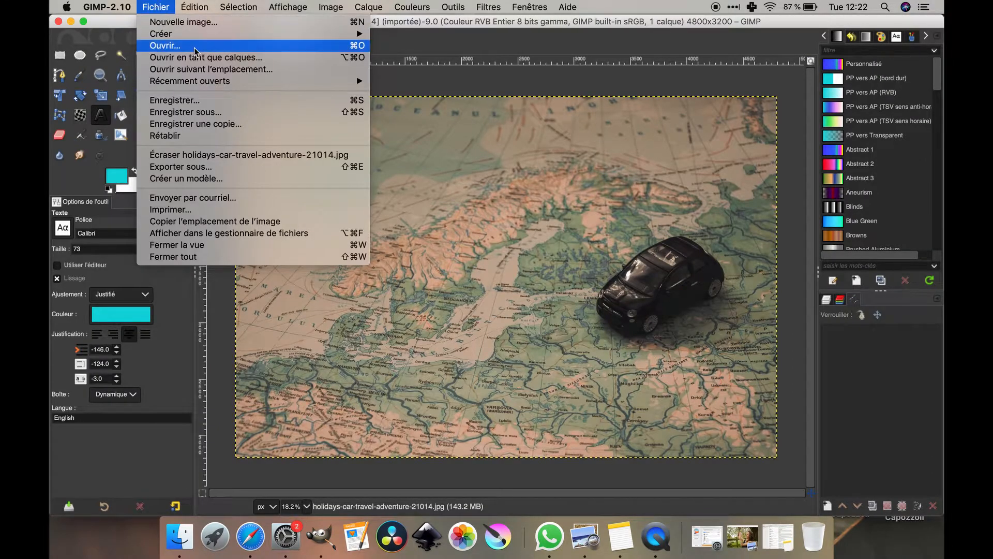
- Create a blank 4592x3064 image and fill its whole canvas with a pink foreground colour
left_click(178, 24)
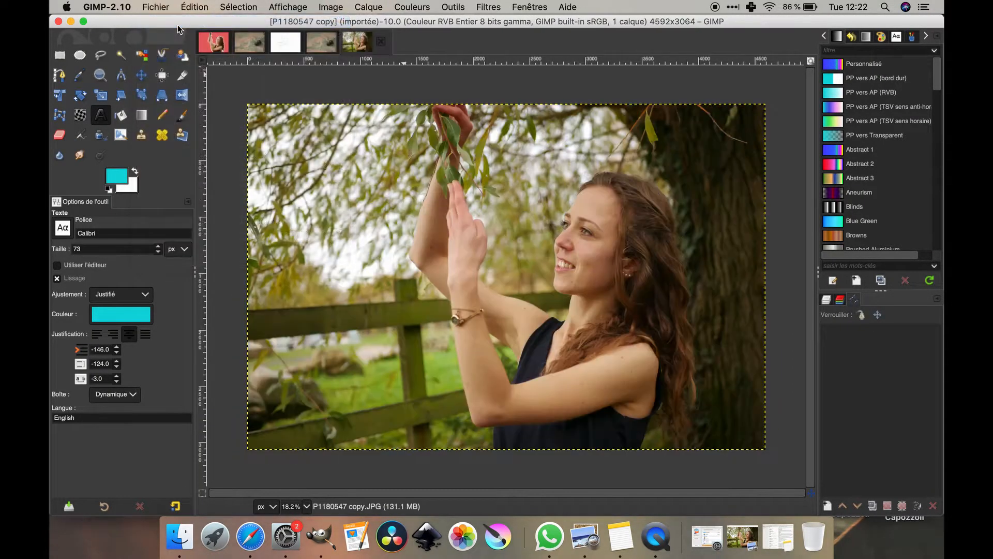
left_click(253, 160)
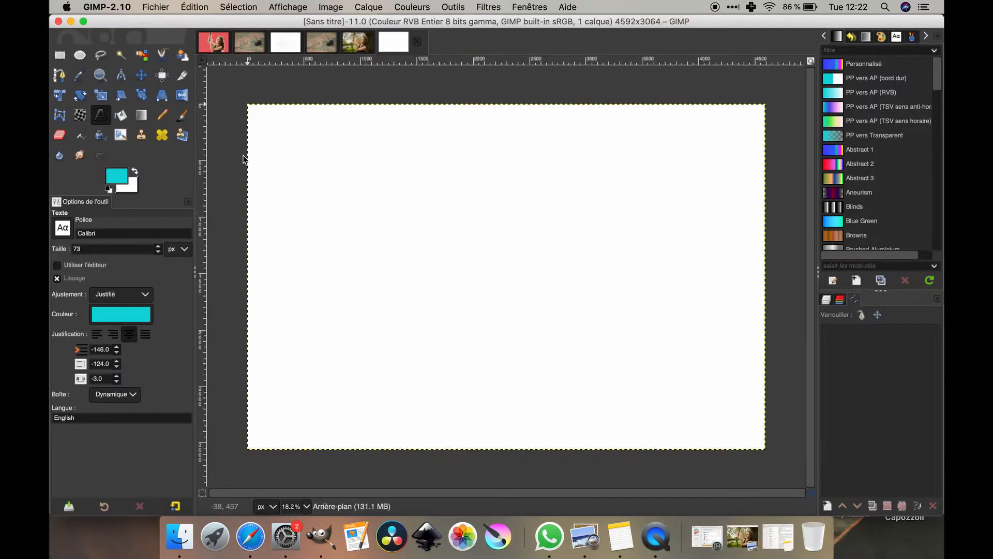
left_click(116, 176)
left_click_drag(174, 69, 171, 54)
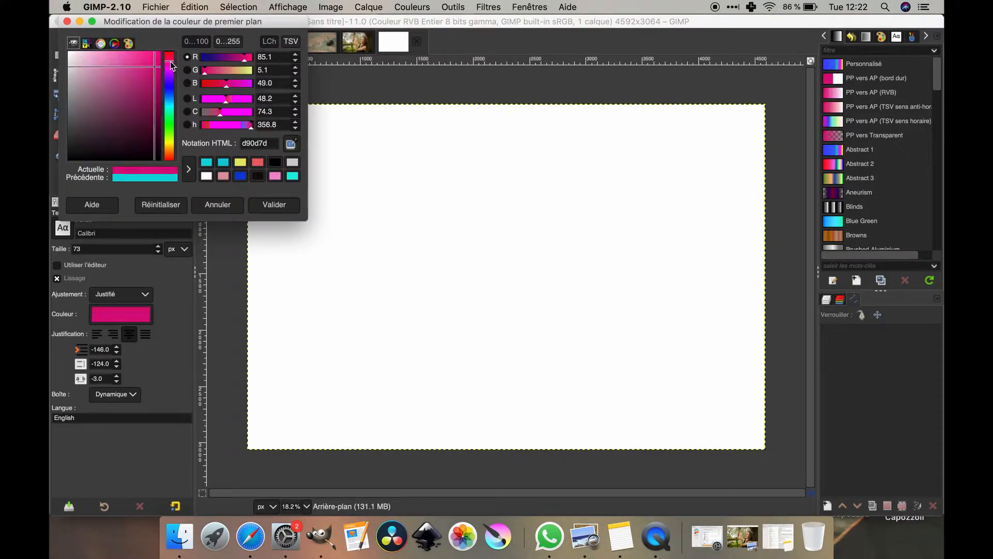
left_click(169, 145)
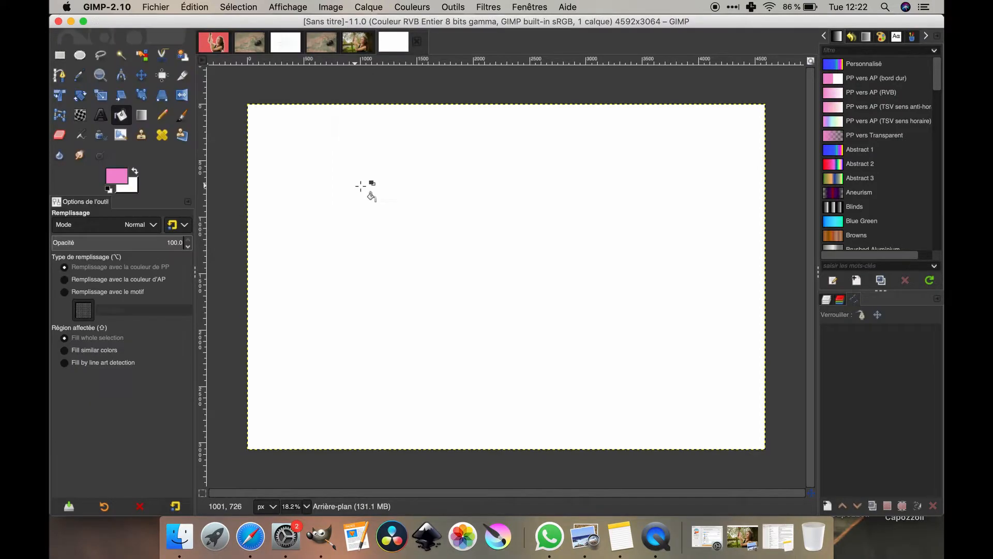
left_click(362, 189)
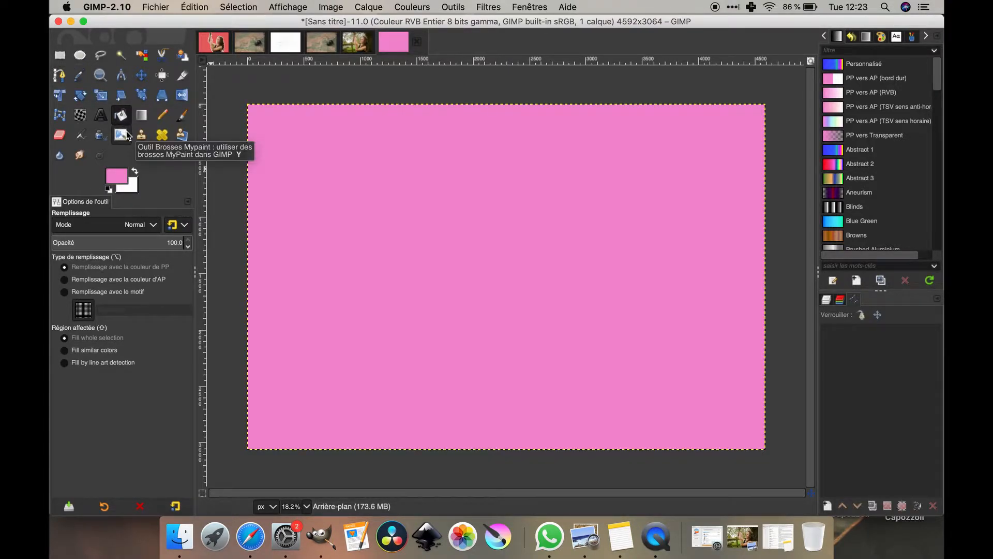
- Draw an open four-node path across the upper part of the pink canvas, curving its last segment with the Paths tool
key("b")
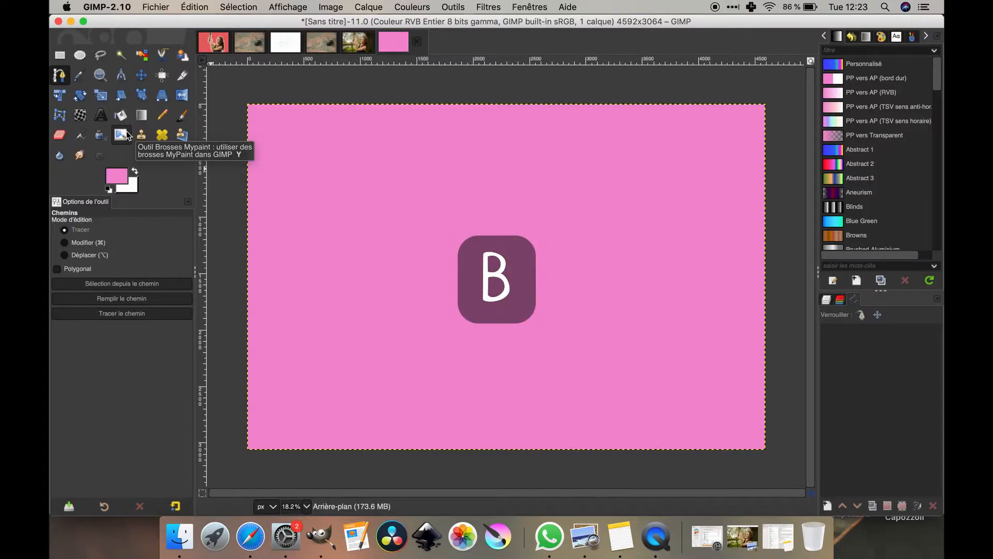
left_click(309, 184)
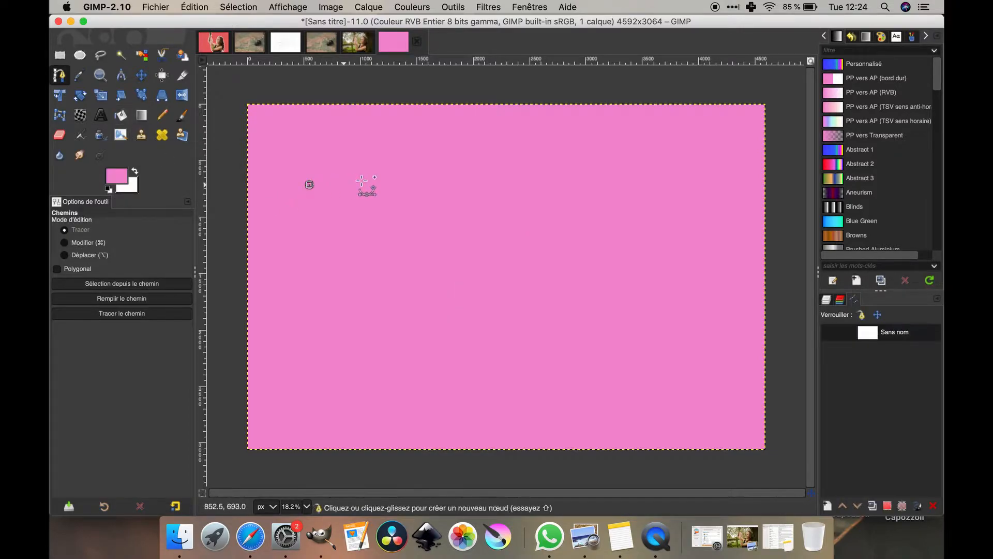
left_click(380, 180)
left_click(439, 188)
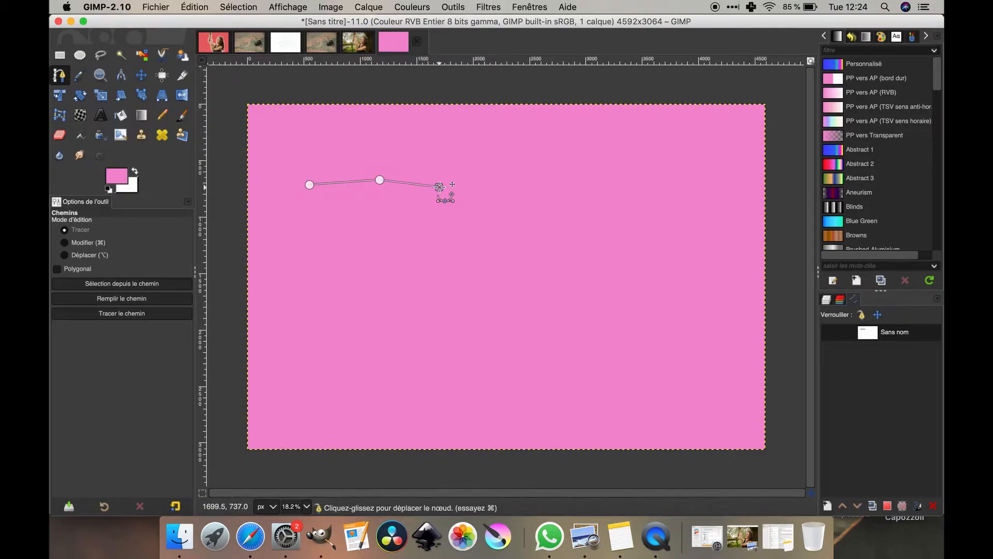
left_click(548, 189)
left_click_drag(549, 189, 616, 155)
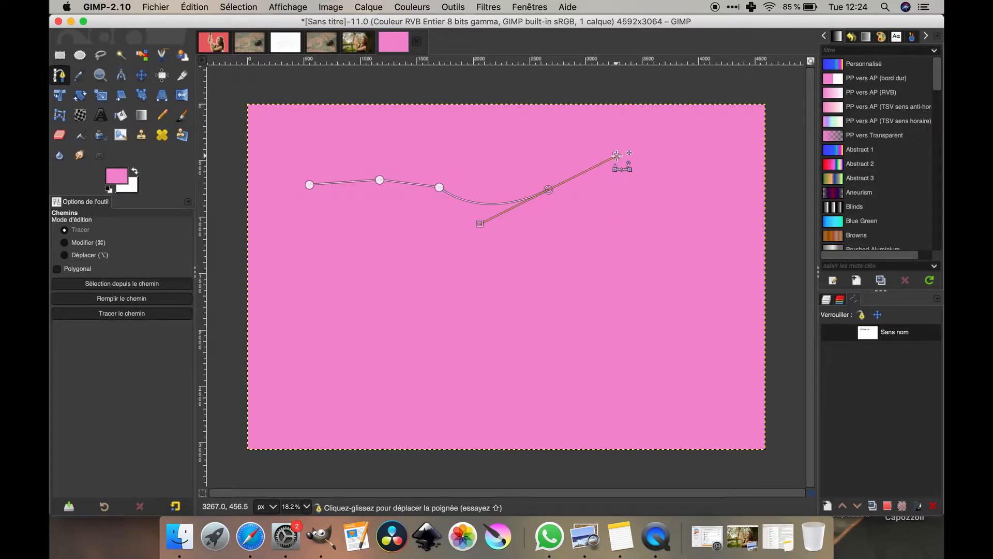
- In the unedited map image, draw a winding six-node path from the toy car's front to the map's lower-left area
left_click(317, 48)
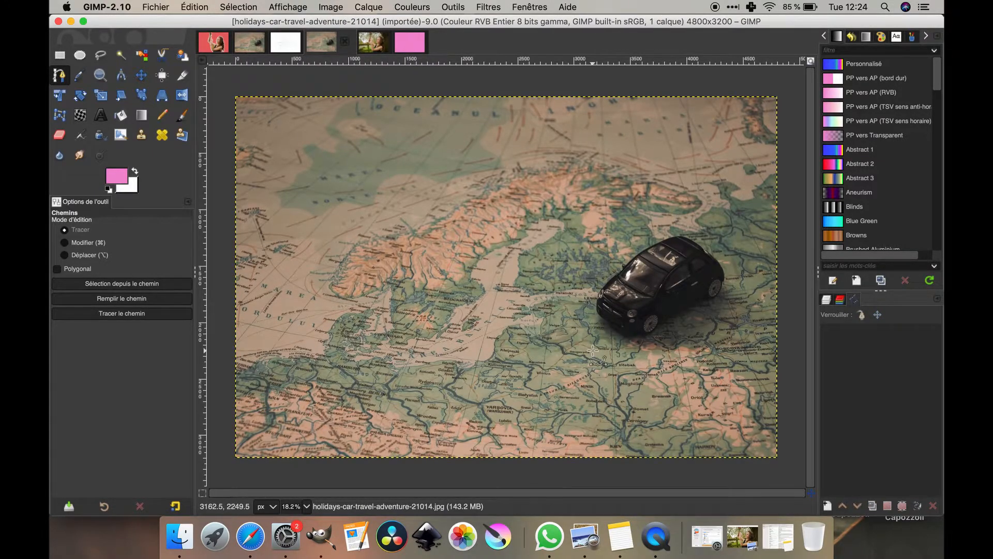
left_click(598, 325)
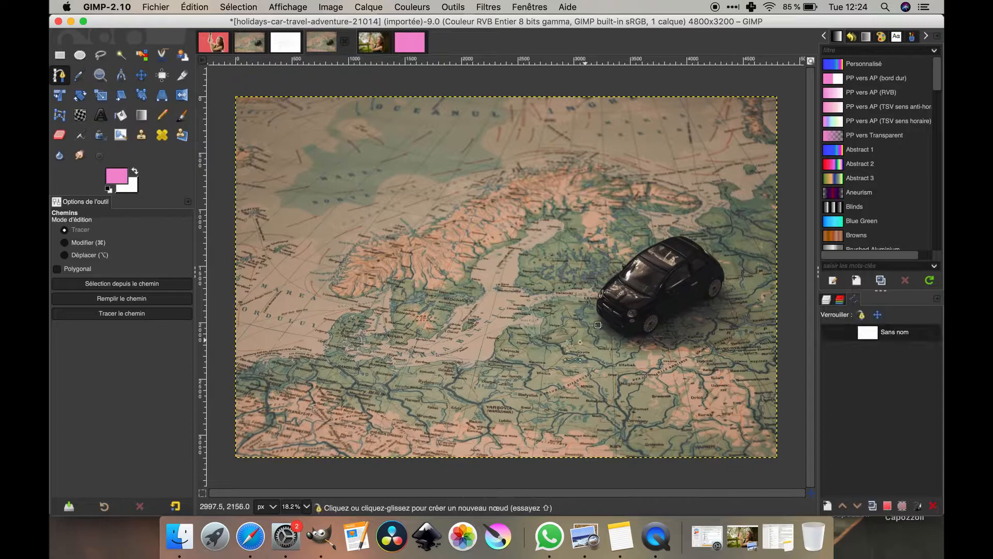
left_click_drag(550, 356, 392, 433)
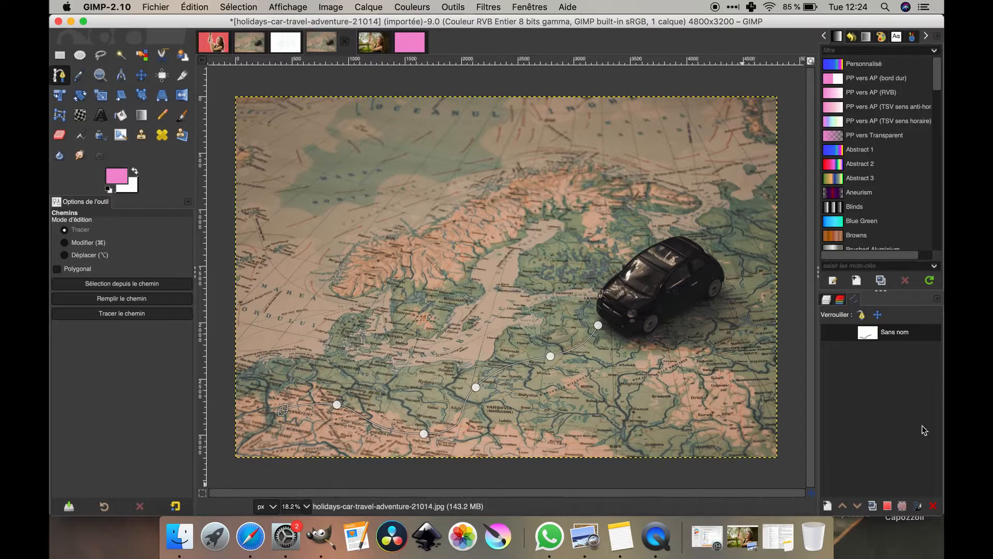
- Compare the map's layers and paths, leave path editing, and make the route path visible
left_click(826, 301)
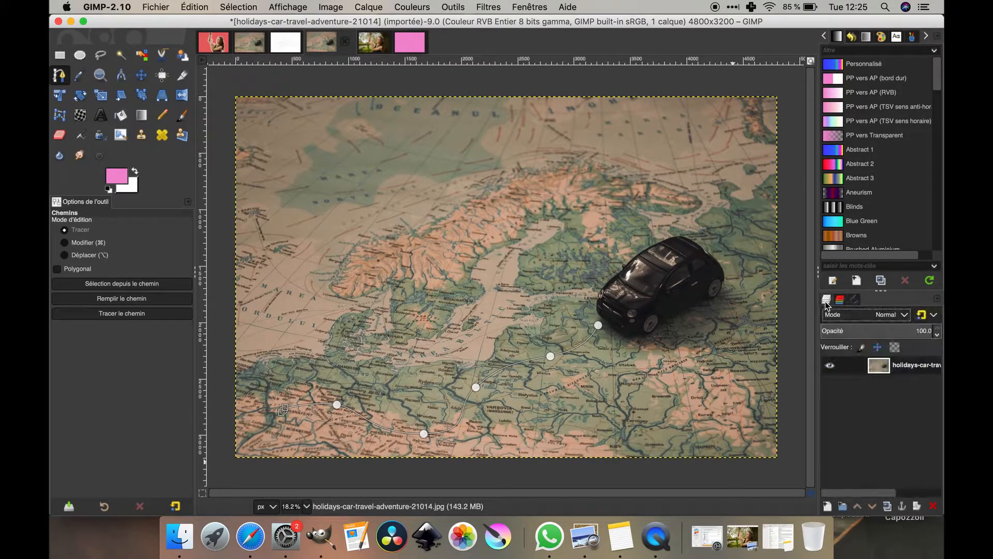
left_click(853, 300)
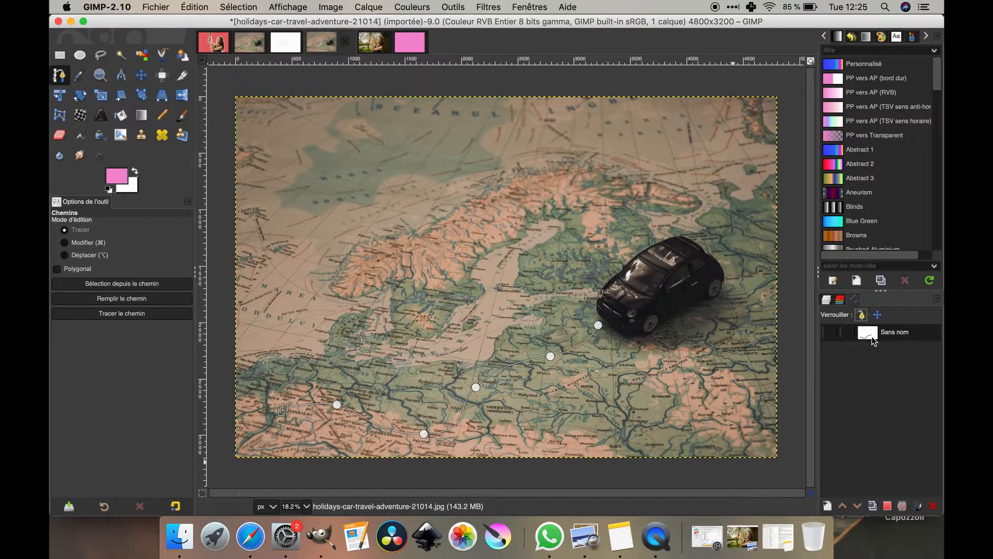
left_click(830, 334)
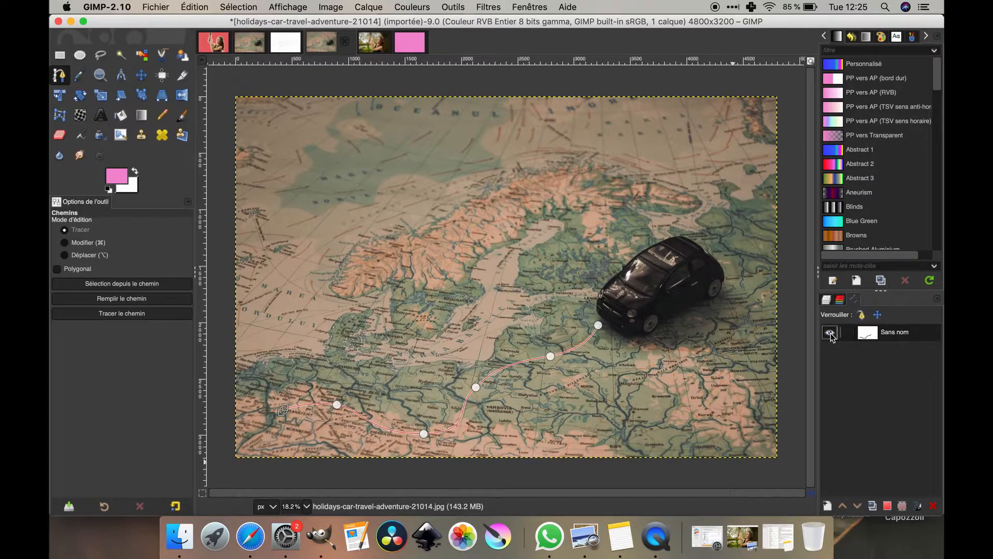
left_click(831, 333)
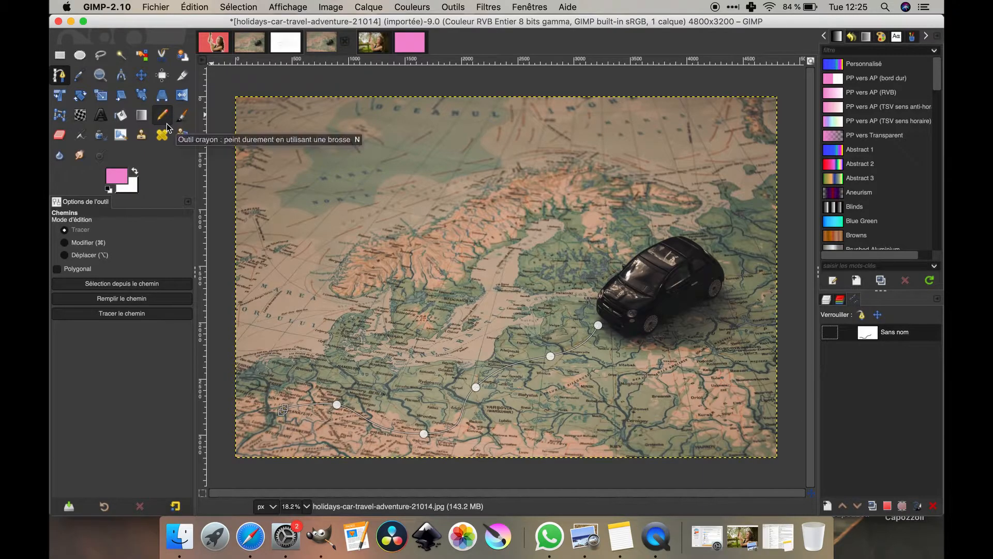
left_click(100, 76)
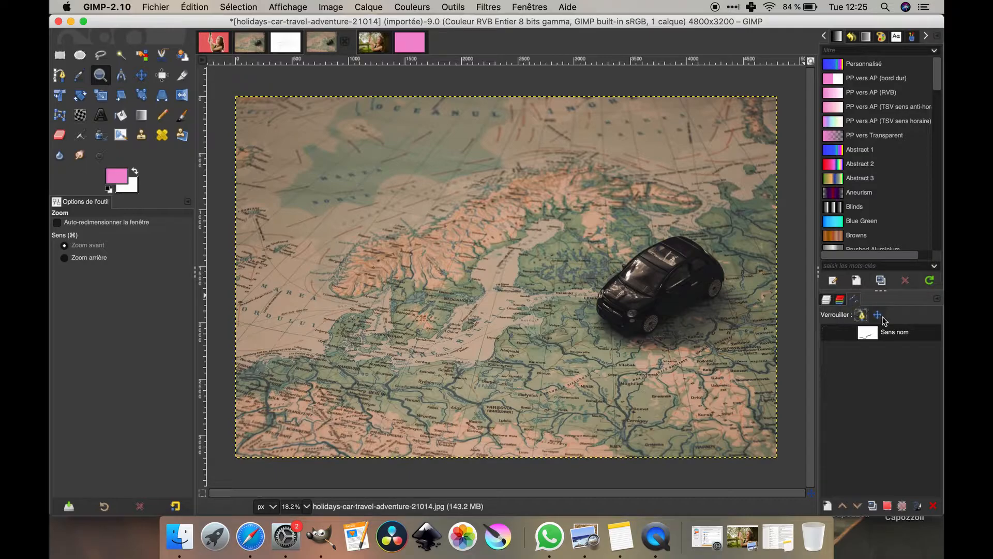
left_click(831, 333)
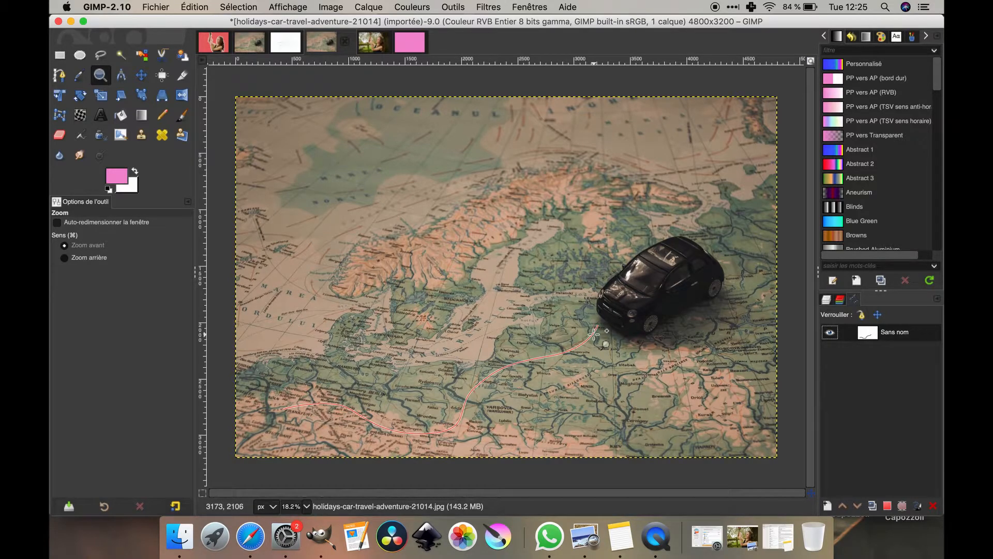
- Start stroking the route path as a solid-colour line and set the line width to 49 px
left_click(194, 7)
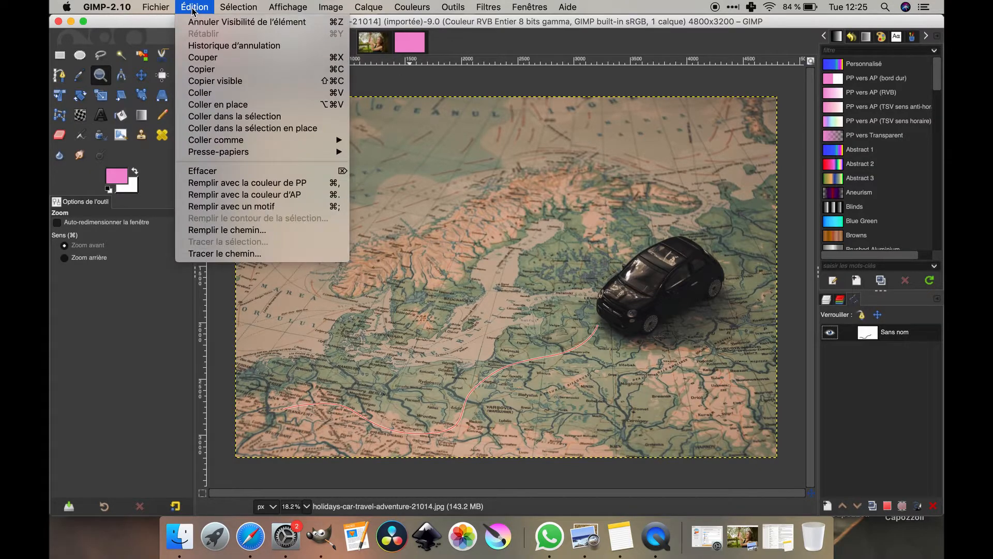
left_click(220, 258)
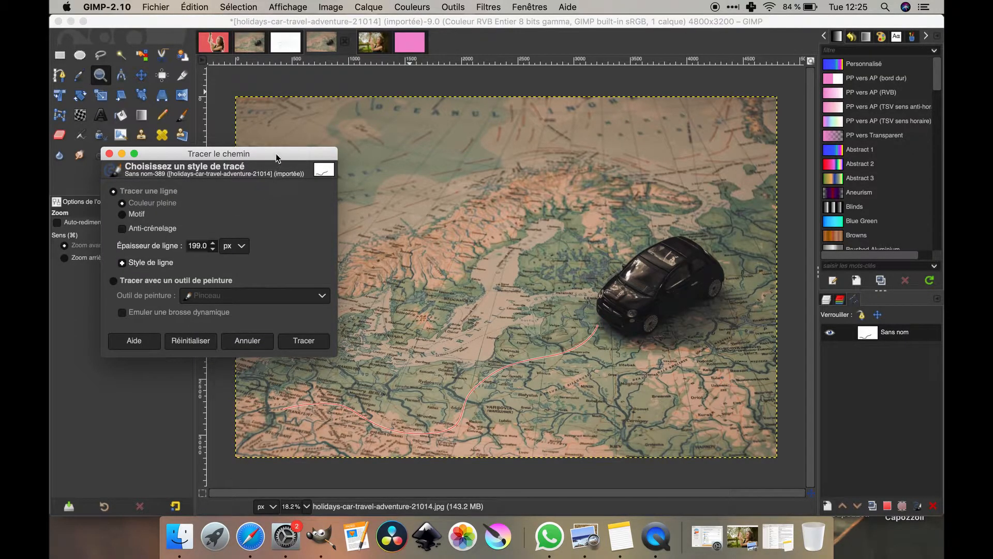
left_click_drag(277, 158, 293, 93)
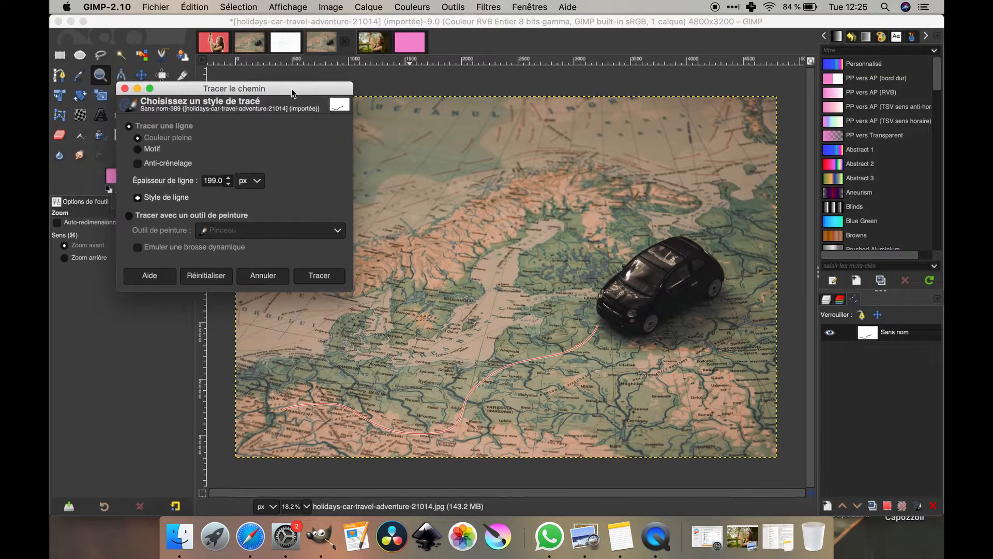
left_click(228, 184)
left_click_drag(298, 94, 450, 42)
- Choose the square cap style and the short-dash preset (Tirets courts), and stroke the route path in pink
left_click(291, 146)
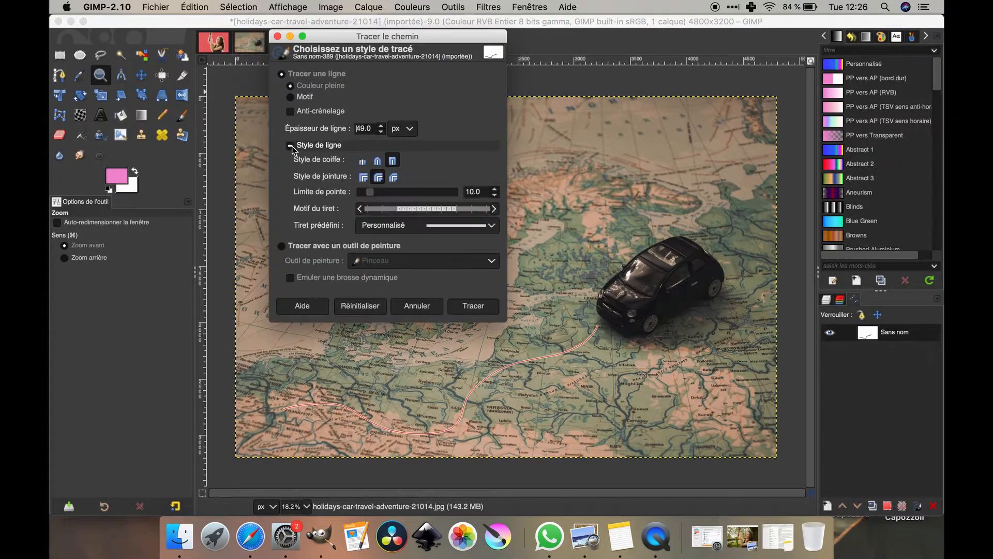
left_click(382, 162)
left_click(391, 162)
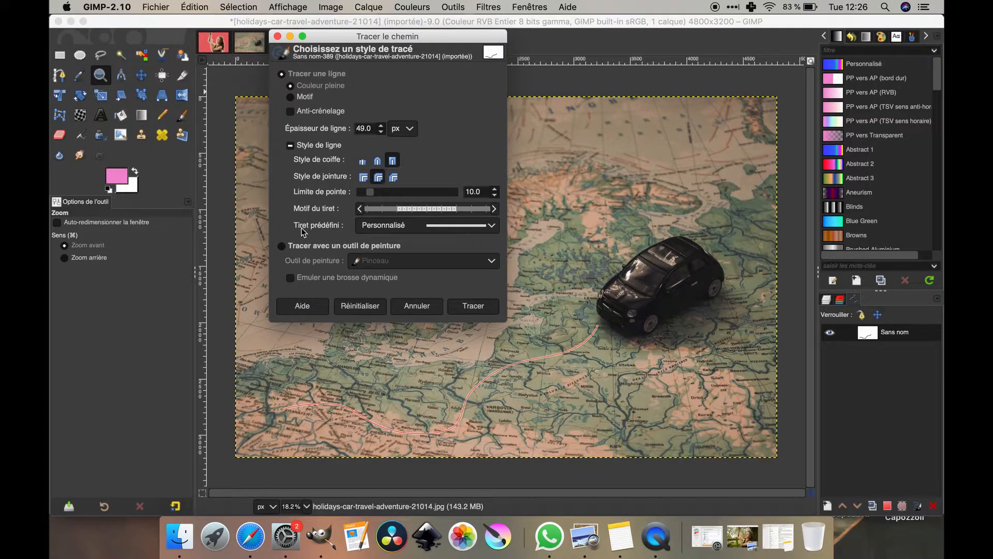
left_click(492, 226)
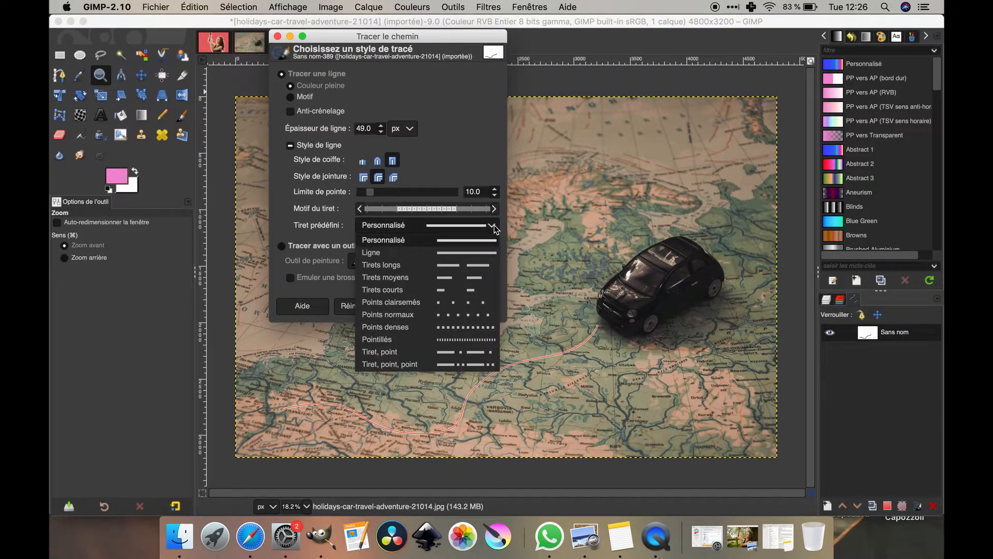
left_click(457, 291)
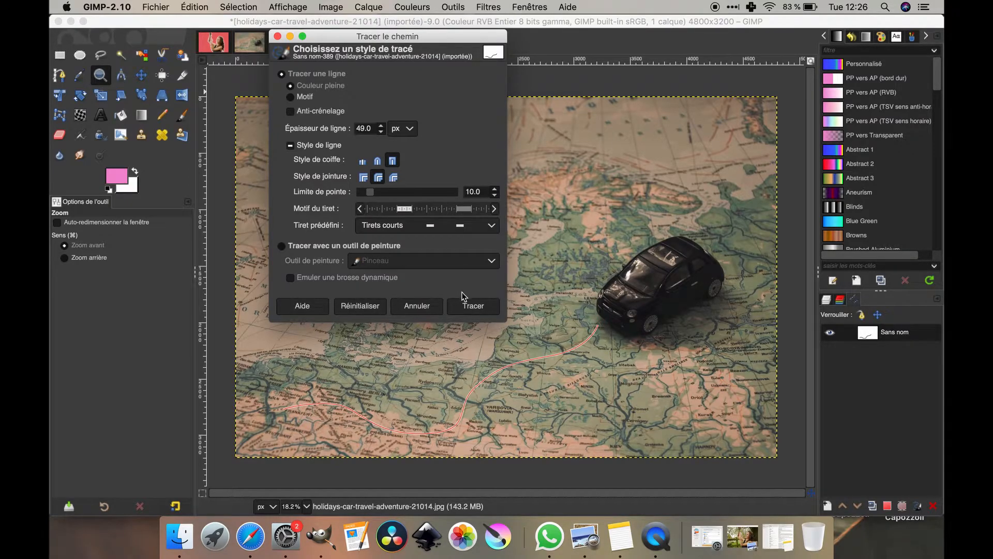
left_click(477, 309)
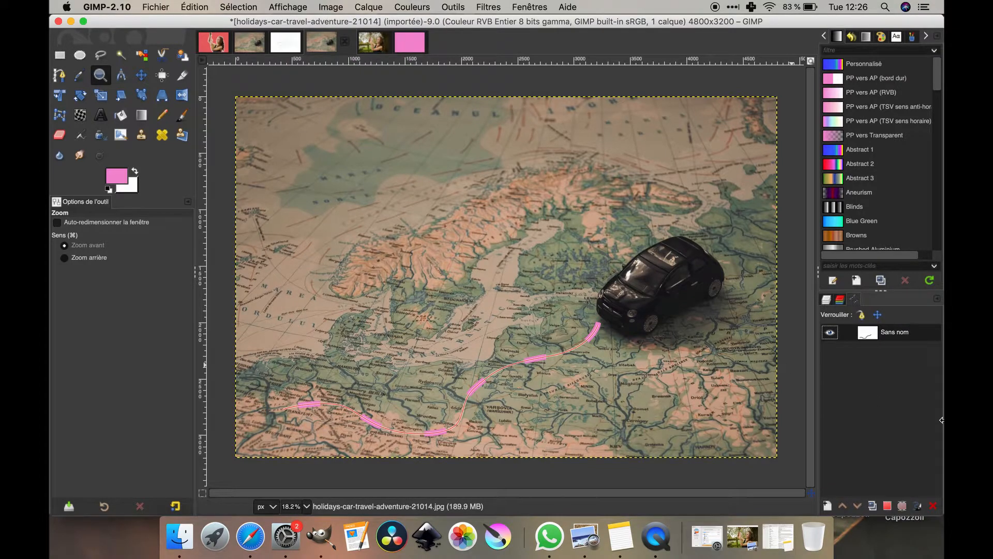
- Hide the route path on the map and switch to the blank pink image
left_click(830, 333)
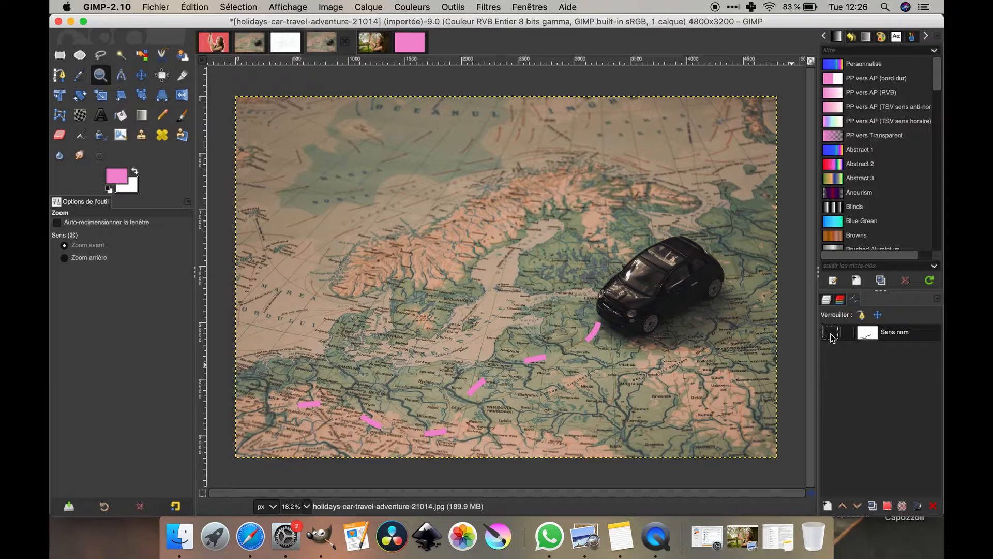
left_click(410, 41)
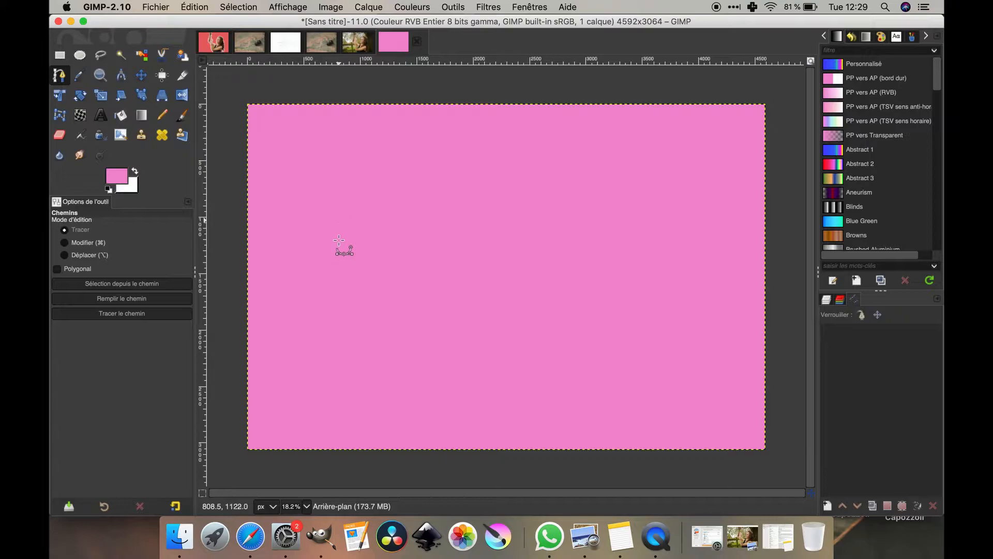
- Draw a handwritten letter A on the pink image, with a curved three-node arch and a separate path component as crossbar
left_click(337, 297)
left_click_drag(361, 166, 383, 127)
left_click_drag(395, 252, 399, 281)
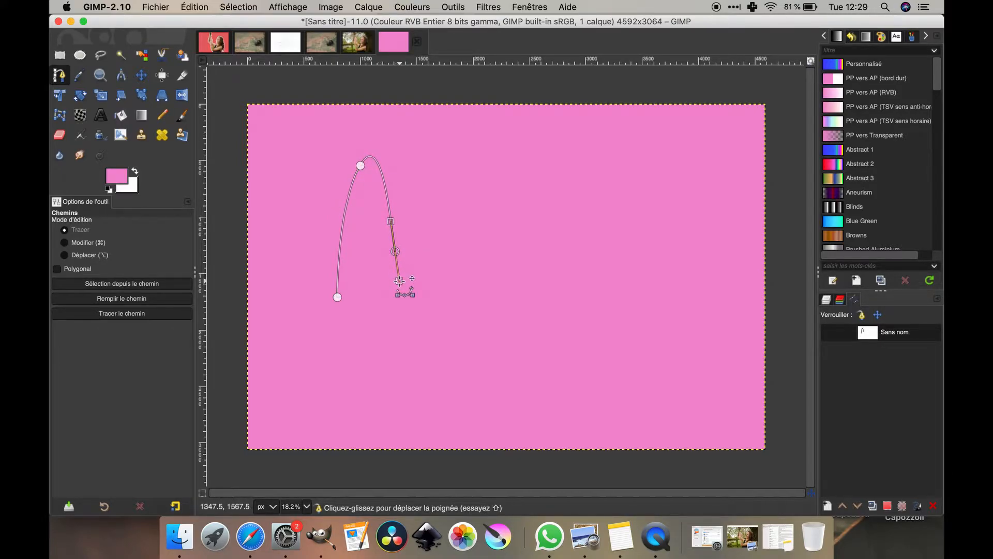
left_click_drag(400, 281, 400, 281)
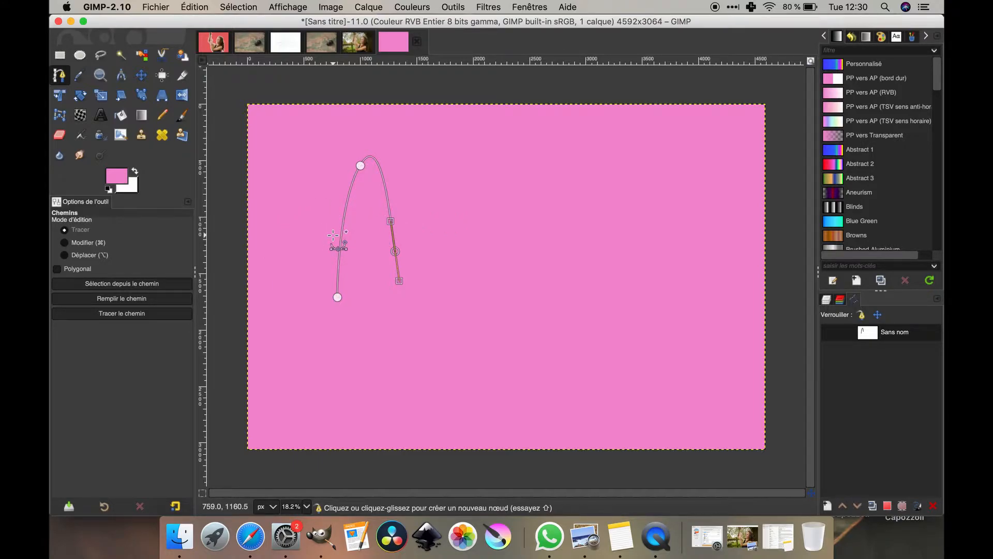
left_click(312, 226, "shift")
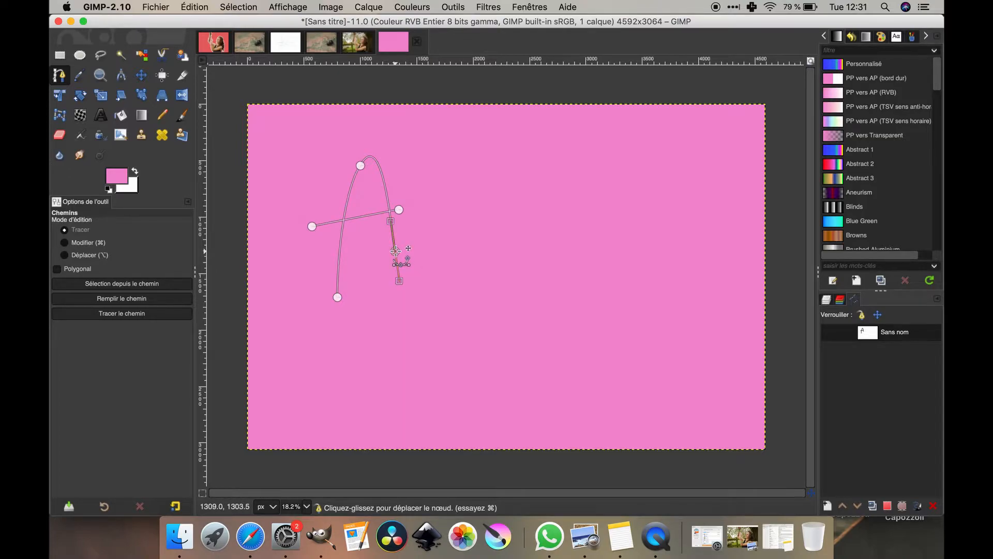
- Continue the path from the A's right leg into a looped lowercase l with curved nodes
mouse_move(423, 299)
left_mouse_down()
mouse_move(427, 308)
mouse_move(433, 290)
left_mouse_up()
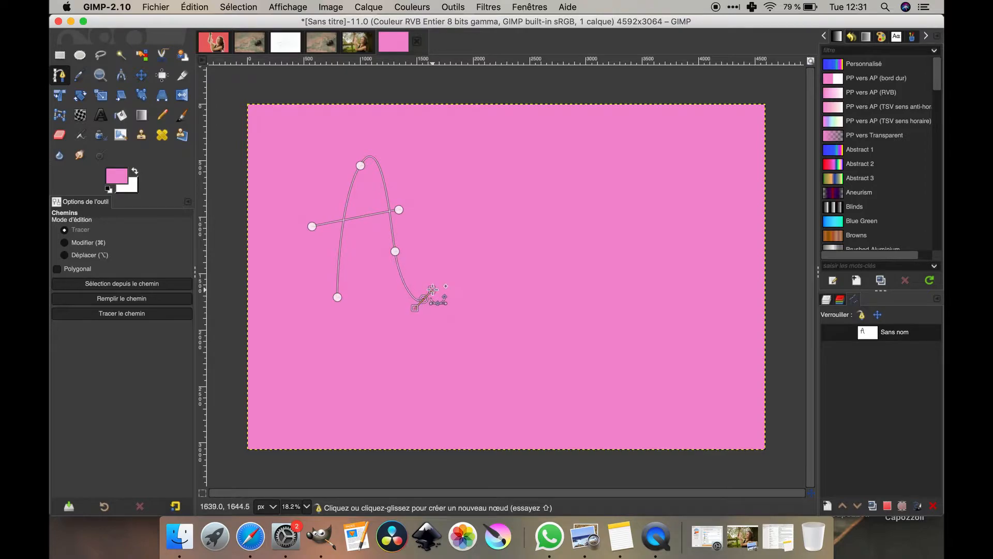
left_click_drag(474, 156, 440, 117)
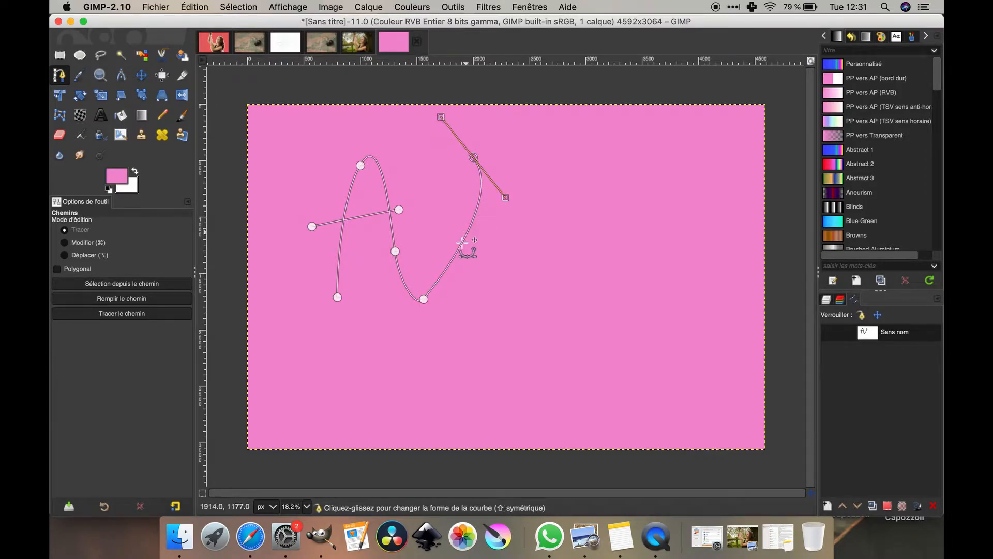
left_click_drag(456, 288, 464, 316)
left_click_drag(516, 293, 544, 255)
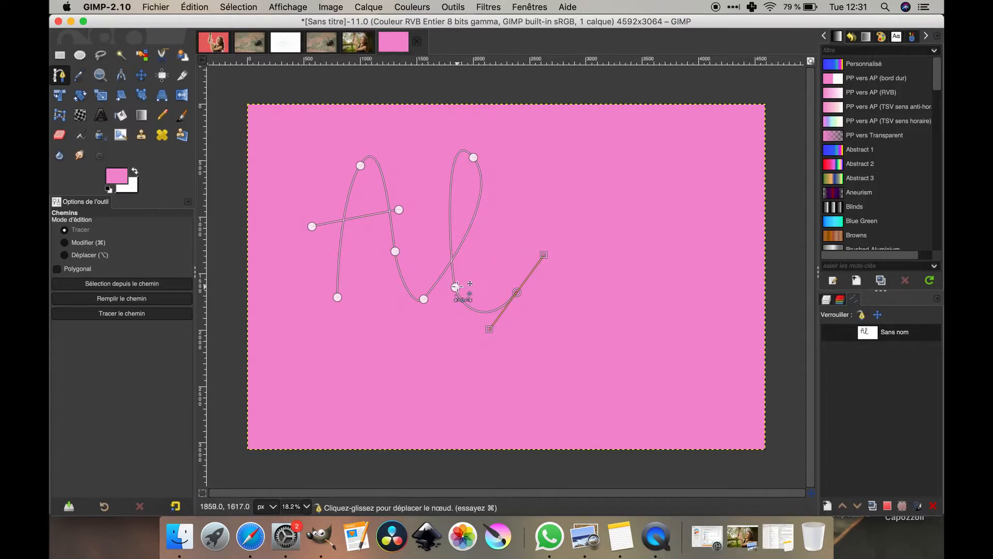
- Delete the node at the base of the letter l's downstroke, and undo the deletion
left_click(455, 286)
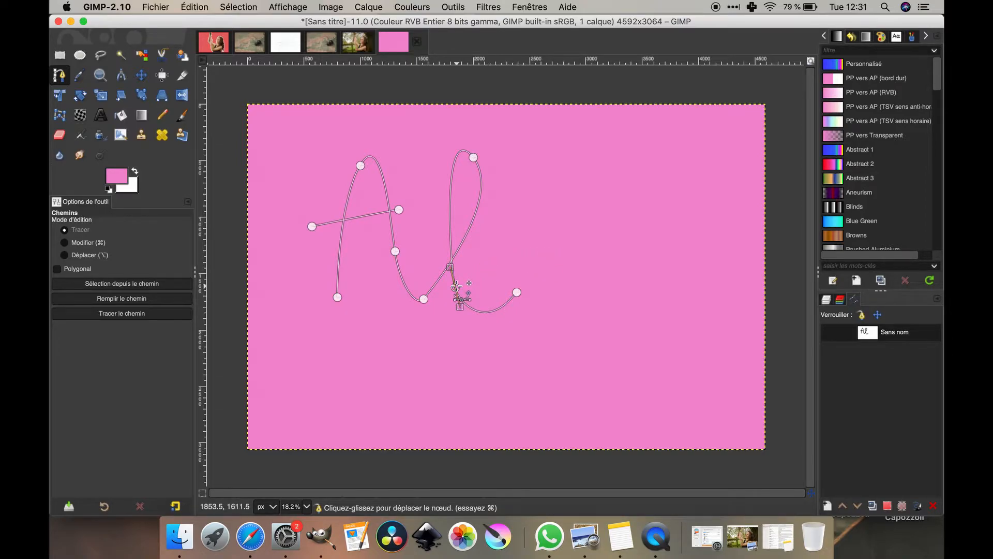
key("BackSpace")
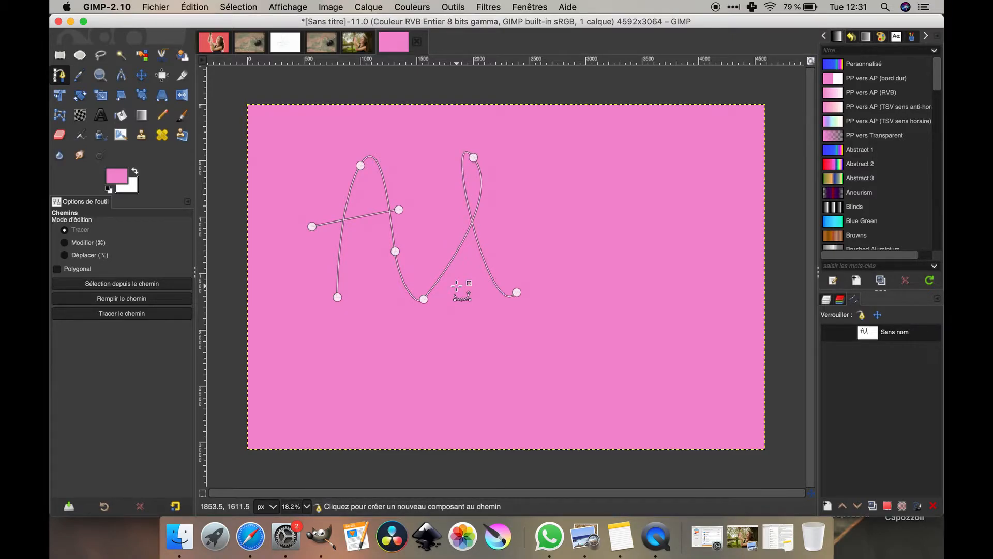
key("super+z")
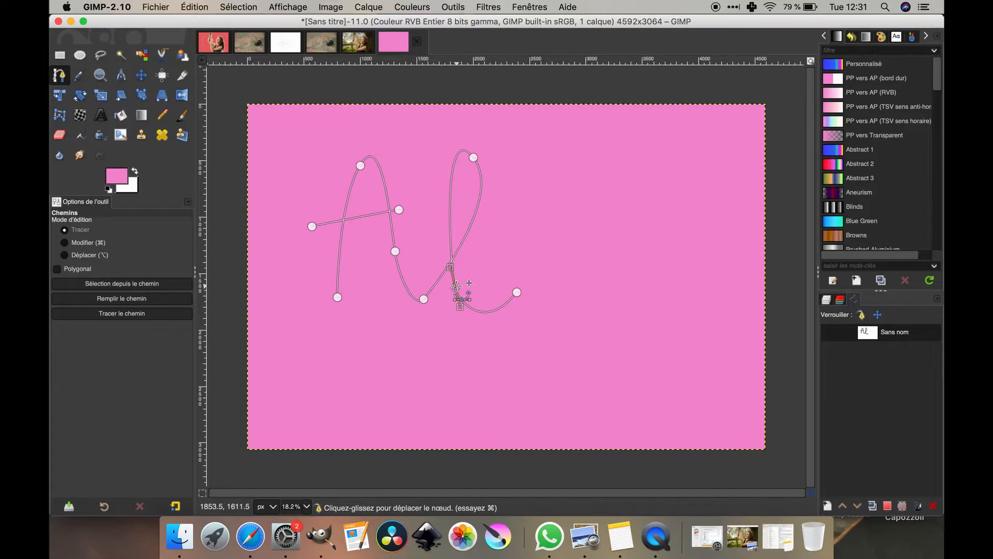
- Insert extra nodes along the strokes of the l and the A, adjust one handle, and place a separate node below the l
left_click(451, 200, "super")
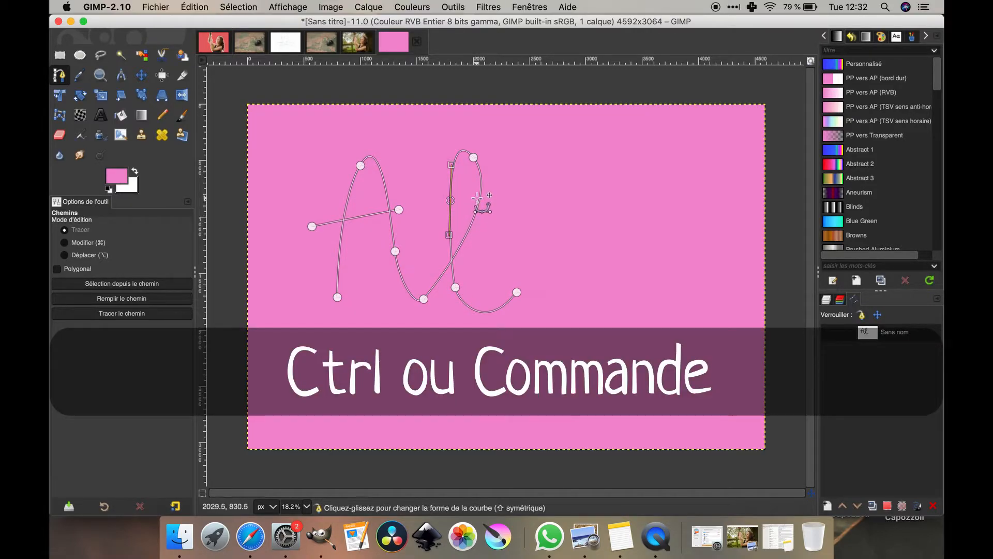
left_click(481, 197, "super")
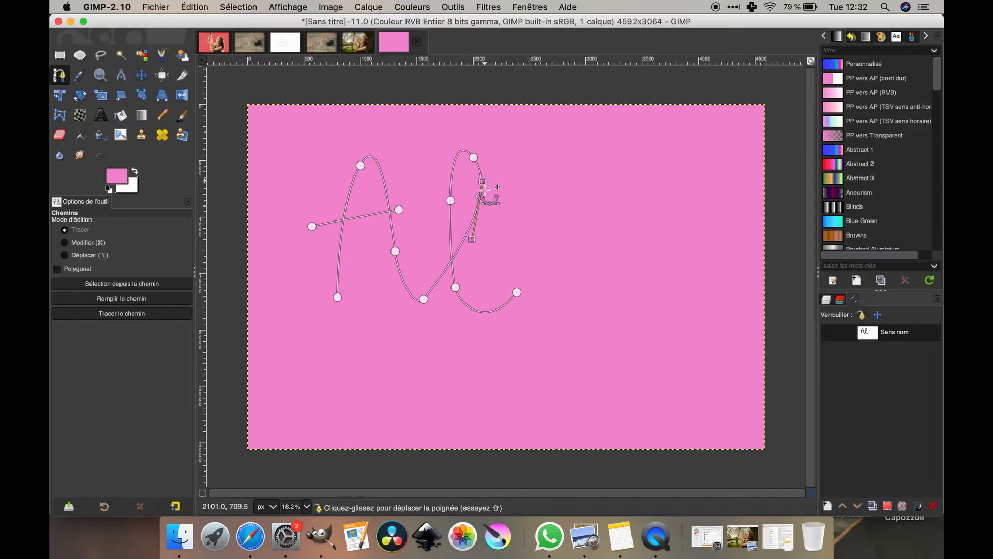
left_click_drag(482, 182, 471, 254)
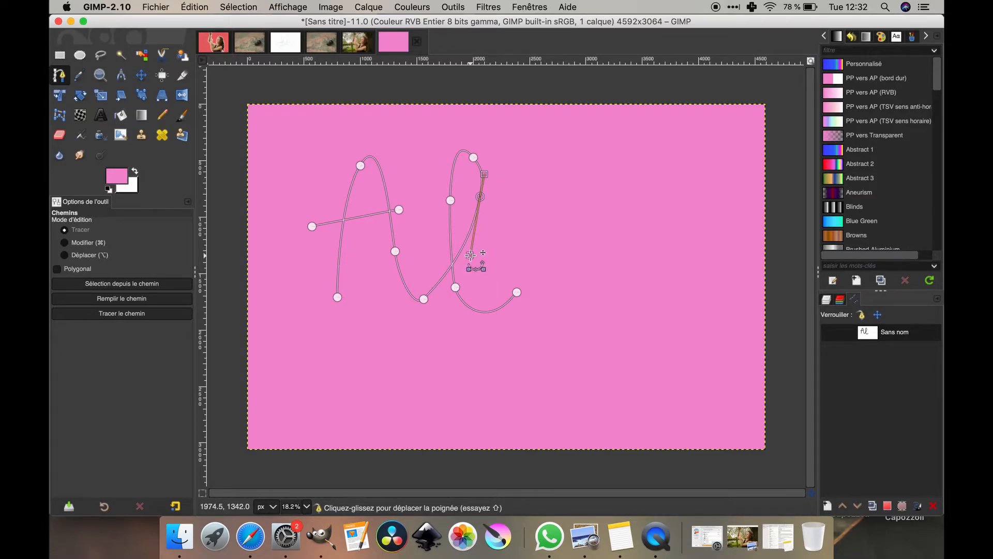
left_click(461, 349)
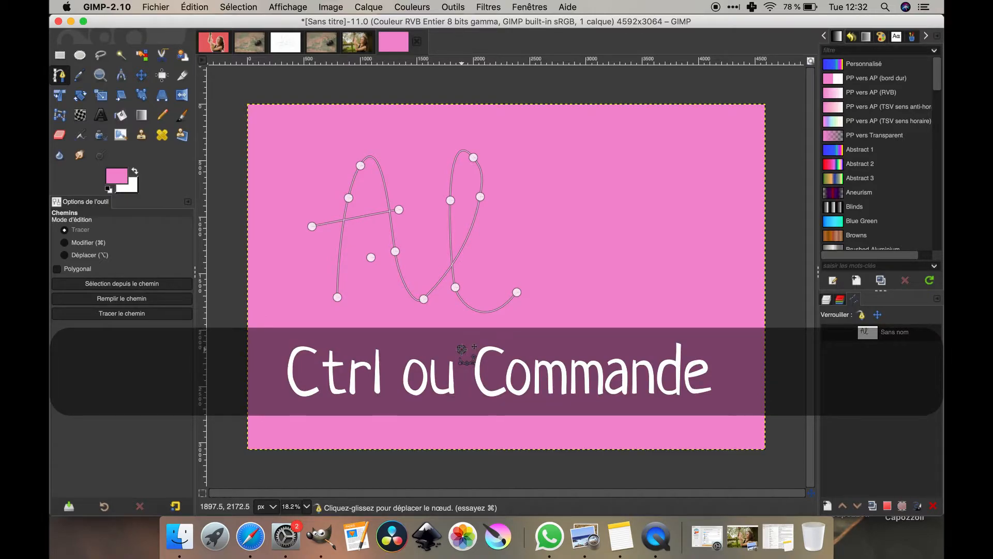
mouse_move(341, 236)
left_mouse_down()
mouse_move(331, 236)
mouse_move(365, 247)
mouse_move(342, 243)
left_mouse_up()
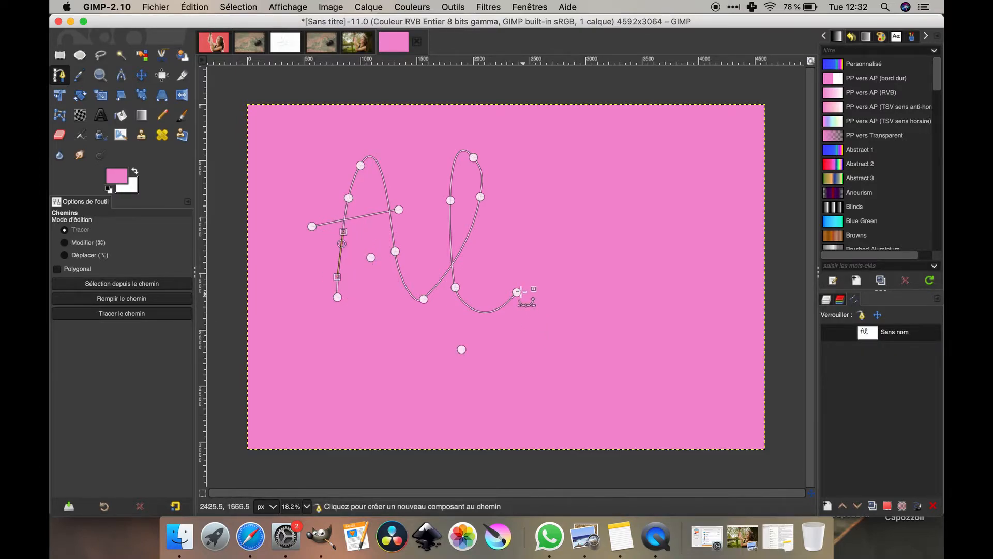
- Extend the path from the end of the l to form a lowercase i
left_click(519, 265)
left_click(522, 303)
left_click_drag(552, 313, 572, 300)
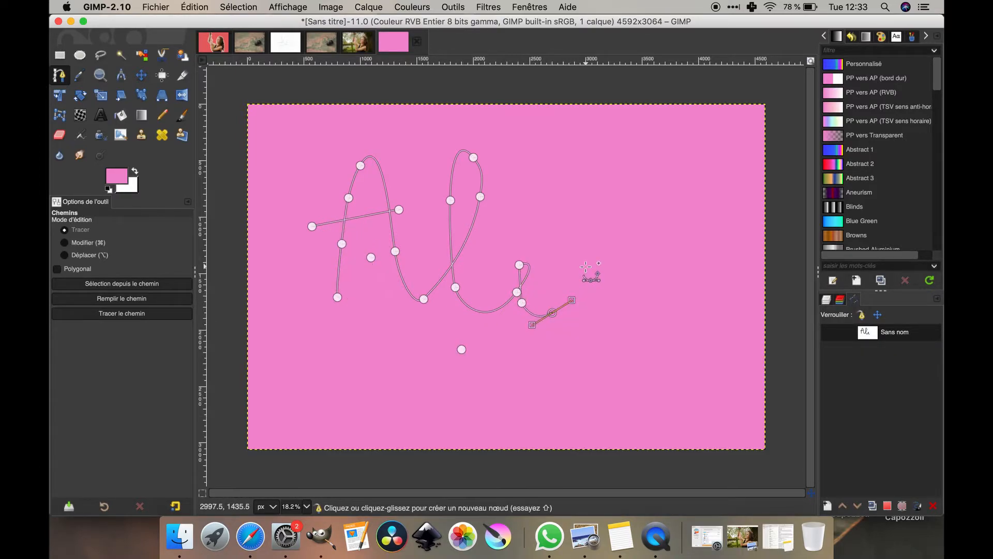
- Draw the letter c as a new path component starting at its upper tip and link it to the i
left_click(613, 264, "shift")
left_click_drag(560, 263, 549, 284)
left_click(553, 313)
left_click(557, 302)
left_click(560, 263)
left_click_drag(573, 322, 604, 324)
- Continue the path from the c into a looped lowercase e with a trailing end stroke
left_click(651, 295)
left_click_drag(687, 282, 688, 263)
left_click_drag(657, 258, 645, 271)
left_click_drag(650, 319, 670, 330)
- Stroke the handwritten-name path with a black line, and hide the path
left_click(195, 7)
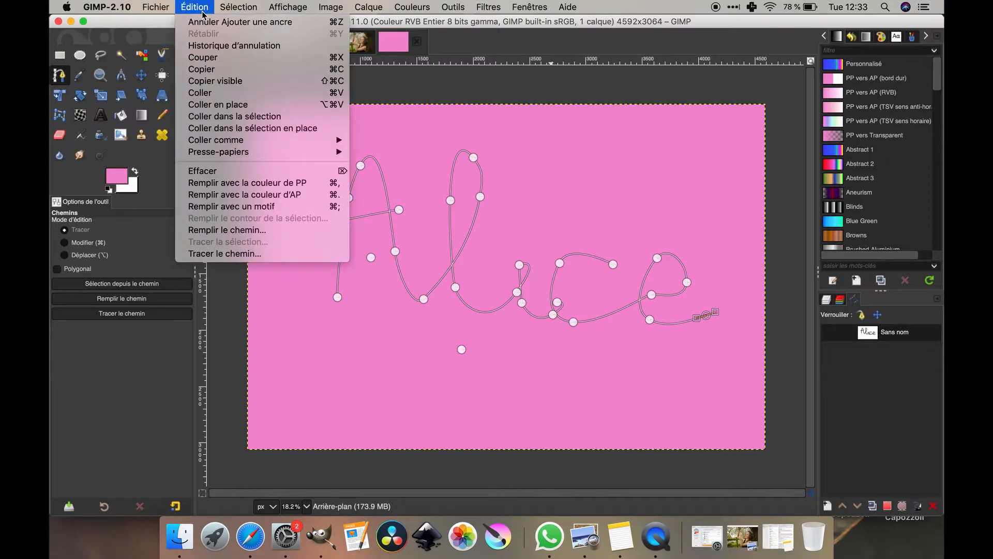
left_click(217, 250)
left_click(338, 336)
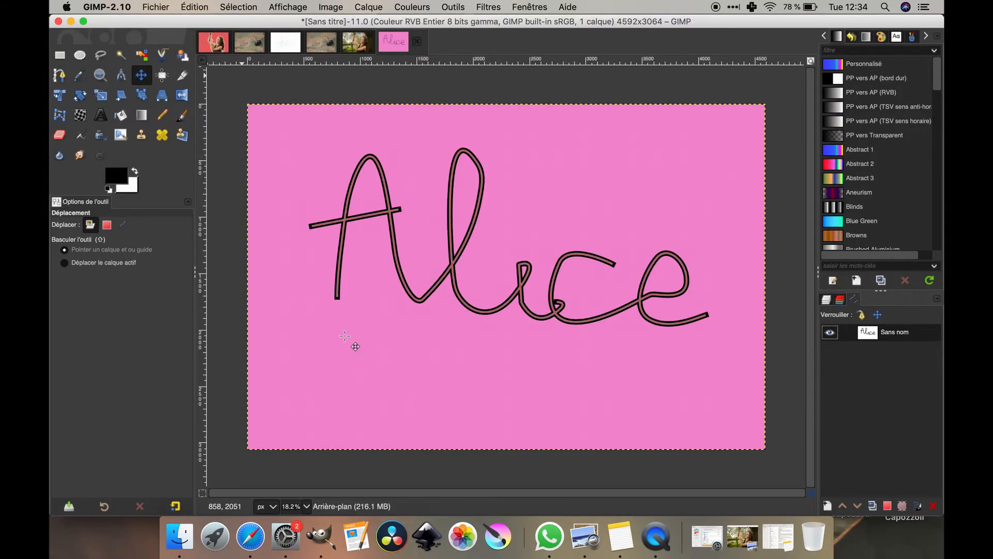
left_click(830, 332)
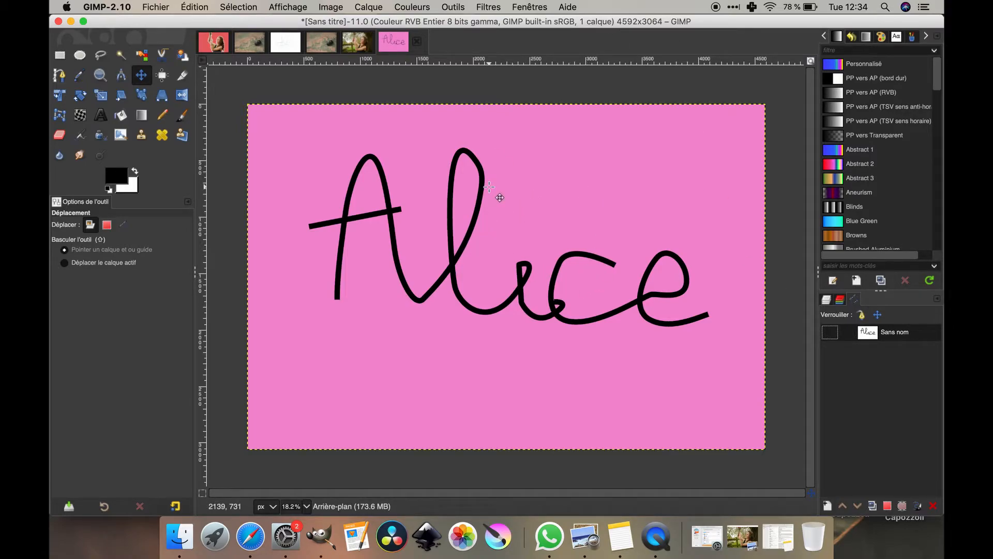
- In the woman's photo, start a path at the lower image edge and trace the back edge of her black top to the armpit
left_click(357, 43)
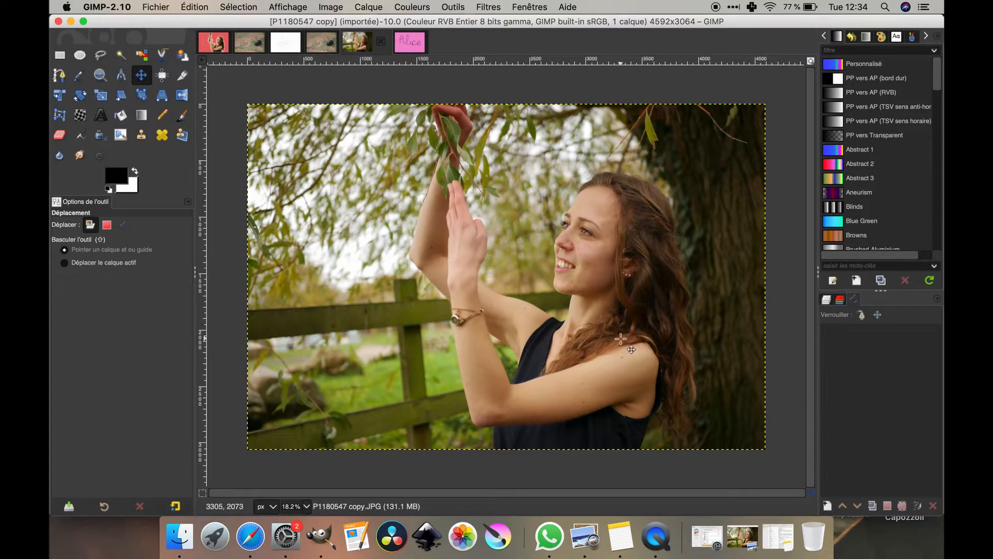
scroll(621, 339, "up", 3)
scroll(628, 342, "down", 4)
scroll(624, 337, "right", 6)
scroll(624, 338, "up", 2)
scroll(622, 337, "down", 2)
left_click(60, 76)
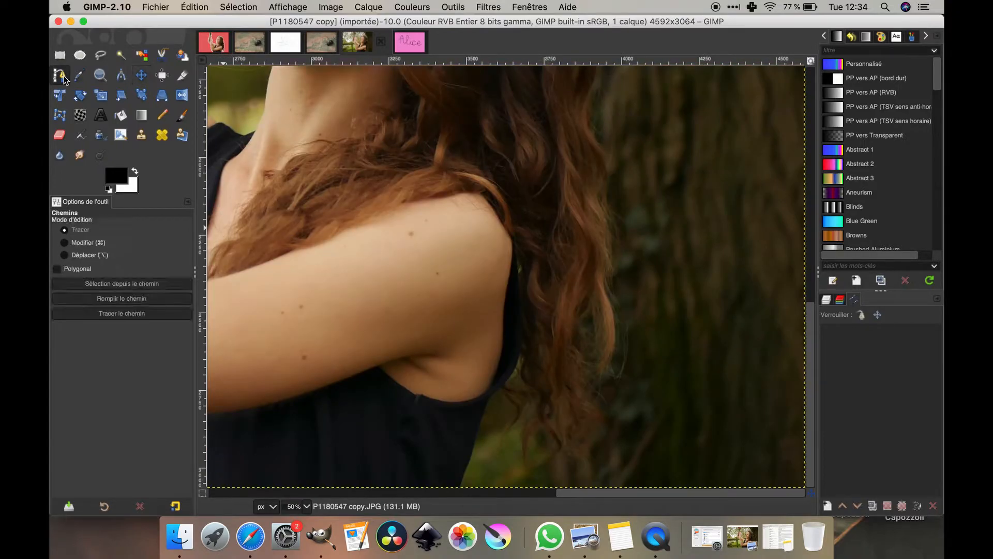
left_click(461, 483)
left_click_drag(476, 442, 476, 437)
left_click(490, 399)
left_click(513, 371)
left_click(521, 352)
- Trace the jagged lower hair tips beside the armpit with closely spaced nodes
left_click(526, 364)
left_click(535, 388)
left_click(543, 398)
left_click(536, 410)
left_click(551, 433)
left_click(556, 451)
left_click(544, 464)
left_click(561, 449)
left_click(556, 431)
left_click(549, 416)
left_click(553, 404)
left_click(570, 444)
left_click(584, 458)
- Trace the outer edge of the long hair upward from the lower tips to above shoulder height
left_click(576, 434)
left_click(578, 383)
left_click(583, 356)
left_click(581, 332)
left_click(579, 307)
left_click_drag(600, 255, 601, 229)
left_click(586, 208)
left_click(599, 177)
left_click(589, 123)
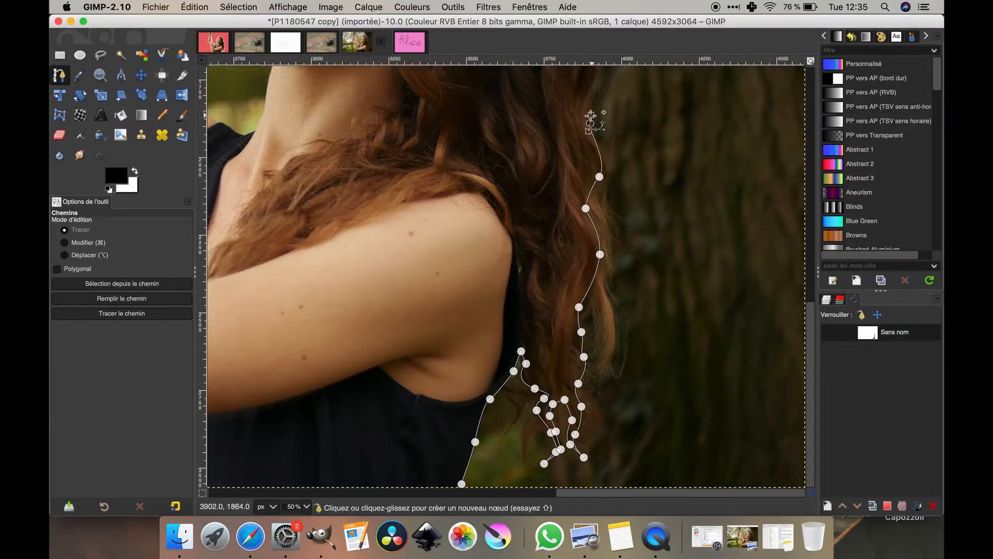
- Add a curved node farther up the hair's outer edge, and undo it
scroll(595, 134, "up", 5)
left_click_drag(594, 267, 607, 210)
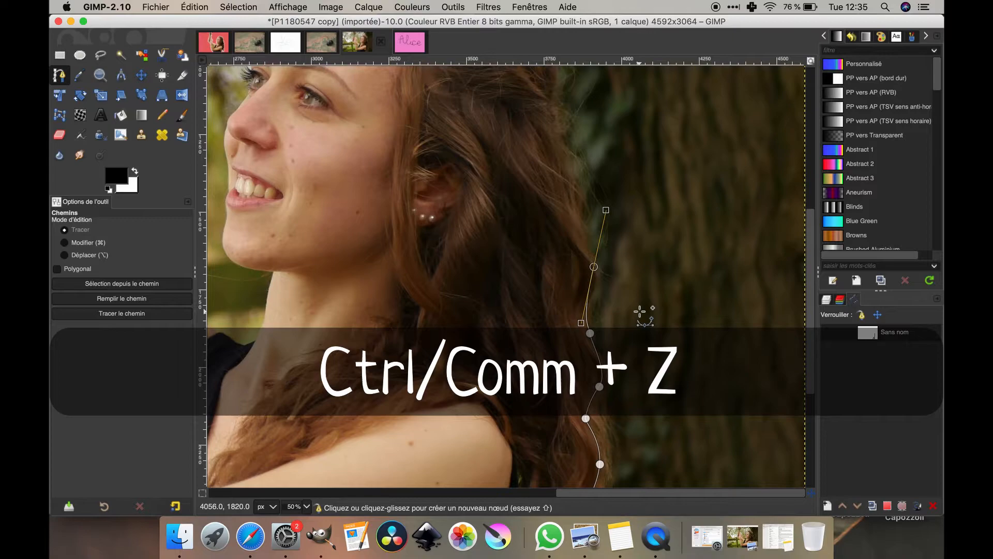
key("super+z")
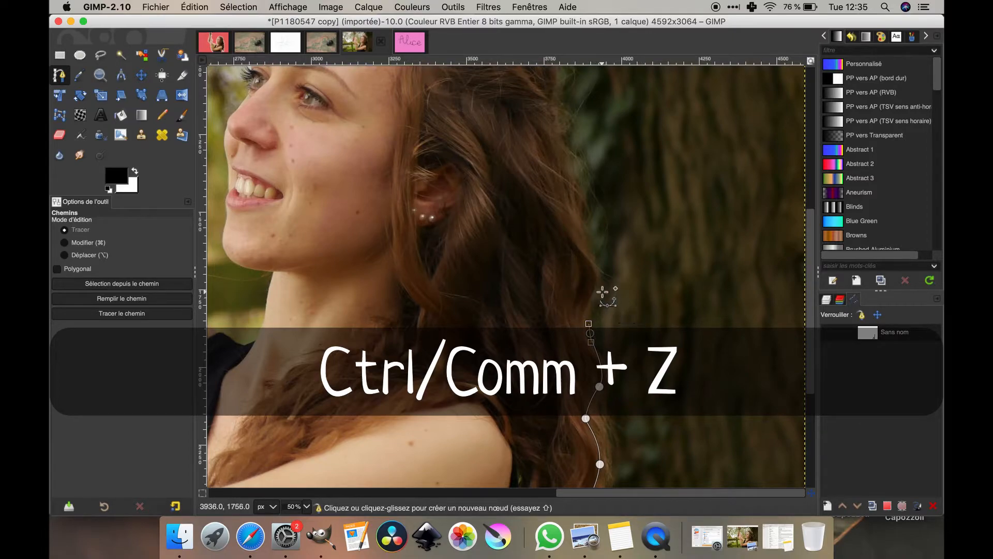
- Trace the hair's outer edge up the back of the head with curved nodes and arc the path over the crown
left_click_drag(597, 288, 605, 277)
left_click_drag(584, 247, 582, 246)
left_click_drag(576, 210, 575, 202)
left_click_drag(575, 177, 574, 173)
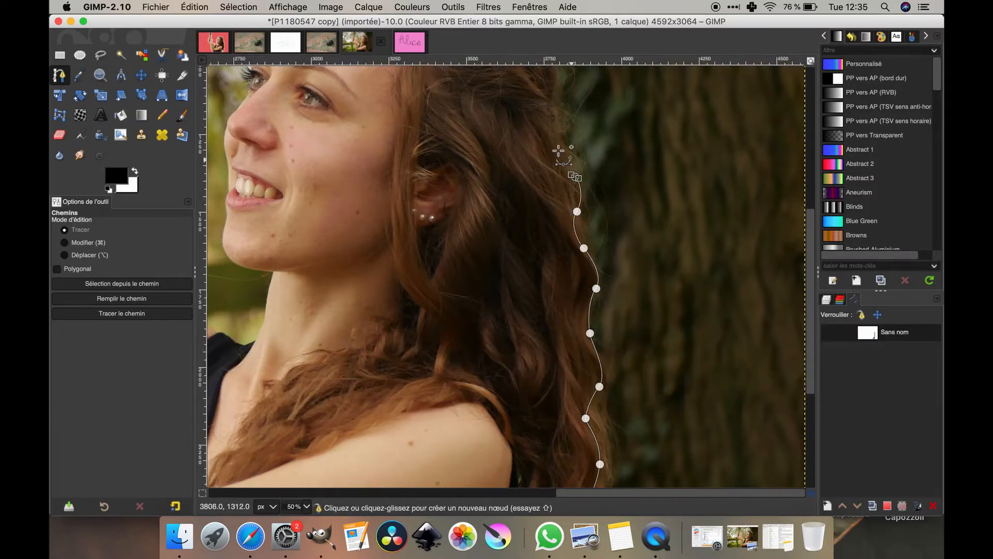
scroll(574, 173, "up", 2)
left_click_drag(556, 254, 554, 247)
left_click_drag(551, 216, 552, 209)
left_click_drag(553, 159, 546, 144)
scroll(543, 143, "up", 4)
left_click_drag(395, 258, 240, 231)
- Replace the looping node past the crown by shortening the crown node's forward handle and placing the node again at the hair's front
left_click(337, 266)
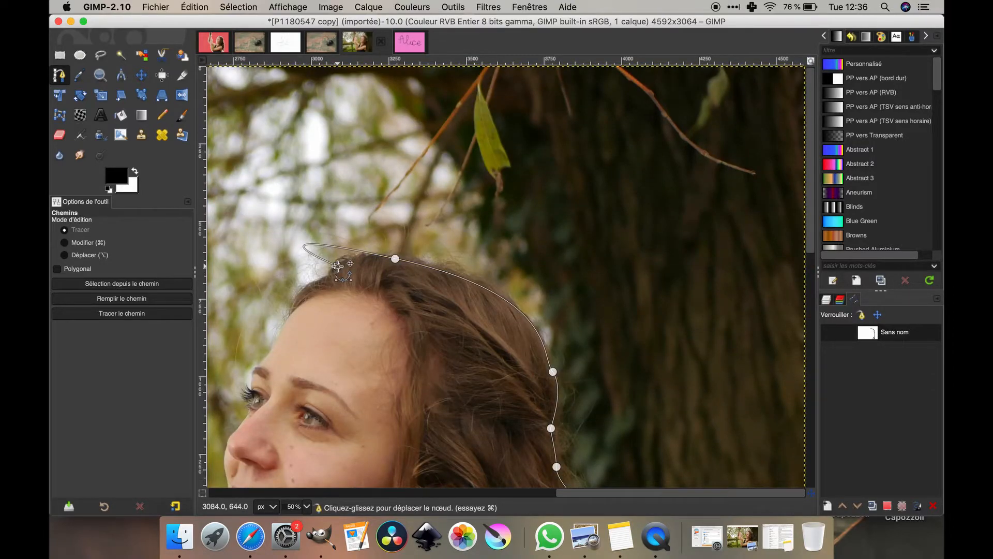
key("BackSpace")
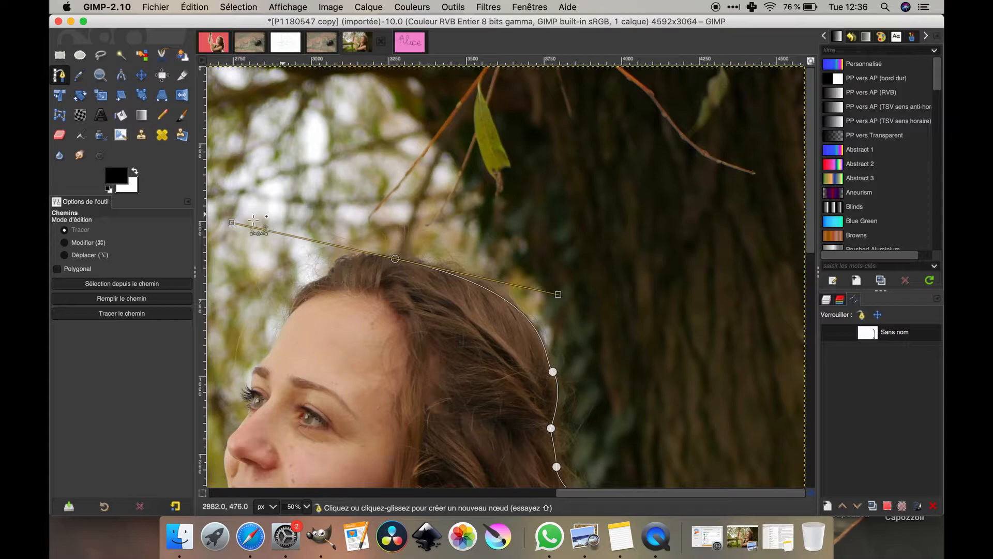
left_click_drag(232, 223, 352, 257)
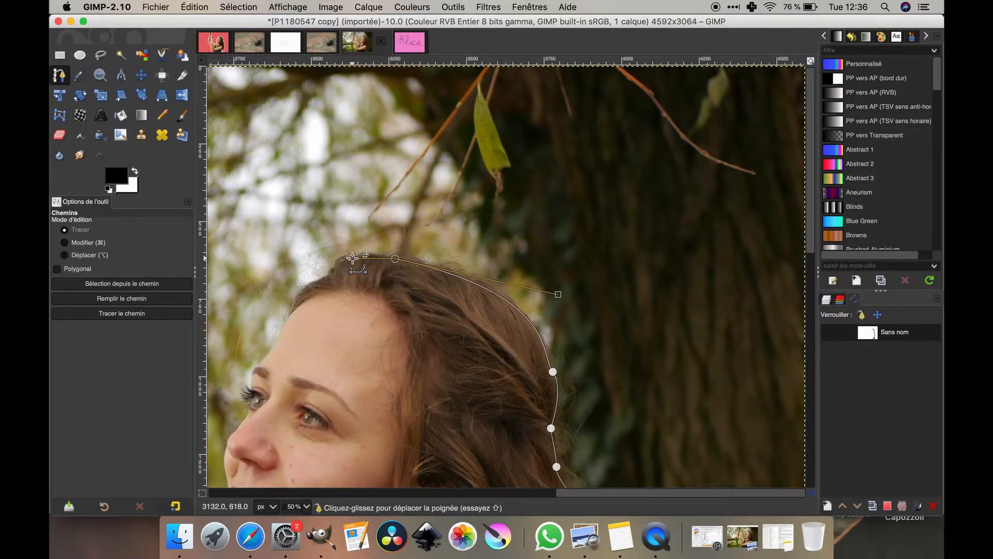
left_click(333, 266)
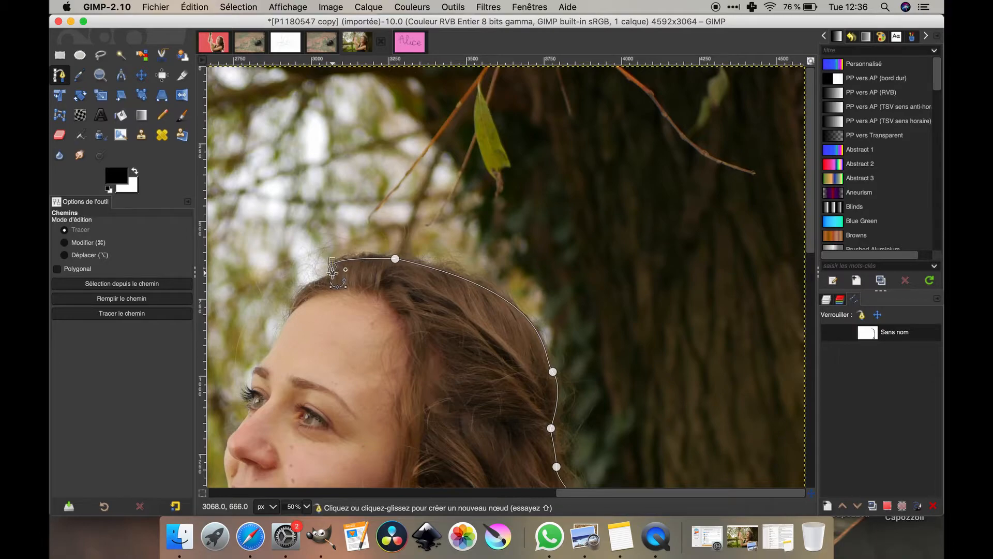
- Continue the path from the front of the hair down along the forehead and brow
left_click(333, 273)
left_click(296, 299)
left_click(293, 315)
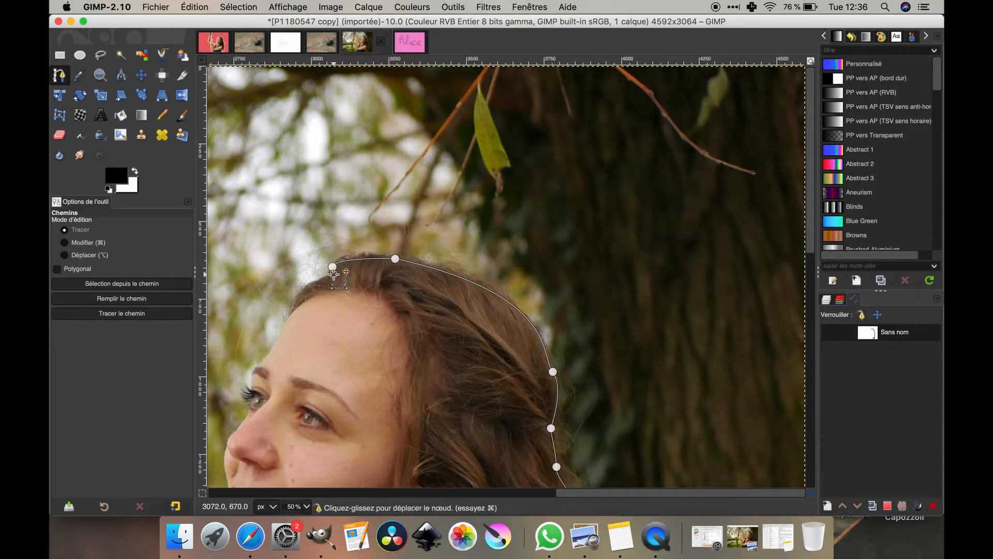
scroll(283, 340, "up", 3)
scroll(283, 339, "left", 5)
left_click_drag(562, 234, 545, 271)
left_click(508, 304)
left_click_drag(490, 338, 490, 352)
left_click(488, 374)
left_click(488, 388)
- Trace around the protruding eyelashes and back to the face beneath the eye
left_click(468, 379)
left_click(455, 390)
left_click(455, 412)
left_click(475, 419)
left_click(483, 446)
- Trace the profile along the nose to the mouth, and reshape the curve at the nose tip
scroll(483, 446, "down", 6)
left_click(451, 179)
left_click_drag(413, 233, 406, 273)
left_click_drag(419, 408, 417, 432)
left_click(412, 233)
mouse_move(405, 272)
left_mouse_down()
mouse_move(392, 318)
mouse_move(389, 282)
left_mouse_up()
- Extend the path past the lower lip to the chin, adjusting the lip node's handles to fit the profile
scroll(429, 350, "down", 5)
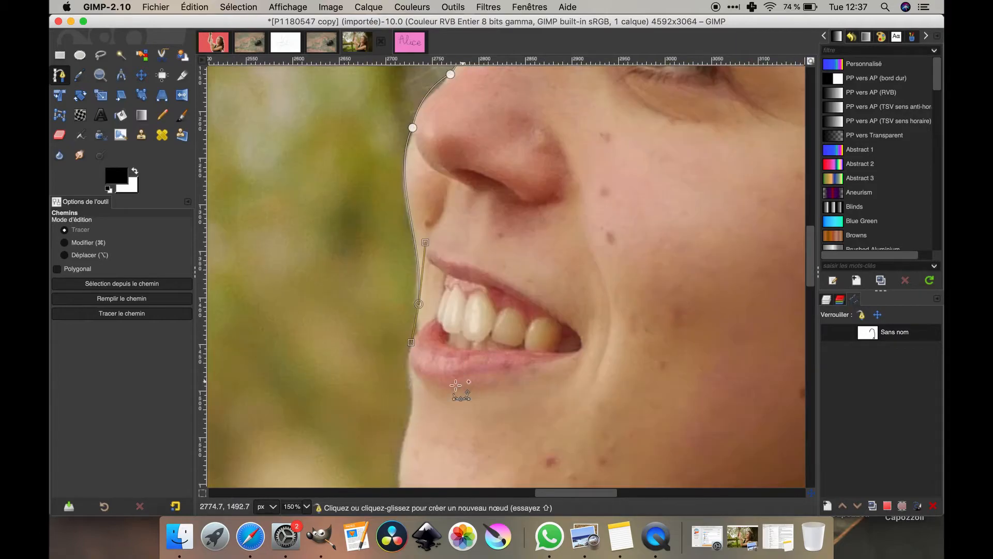
left_click(416, 321)
left_click_drag(417, 320, 411, 273)
left_click_drag(402, 392, 413, 418)
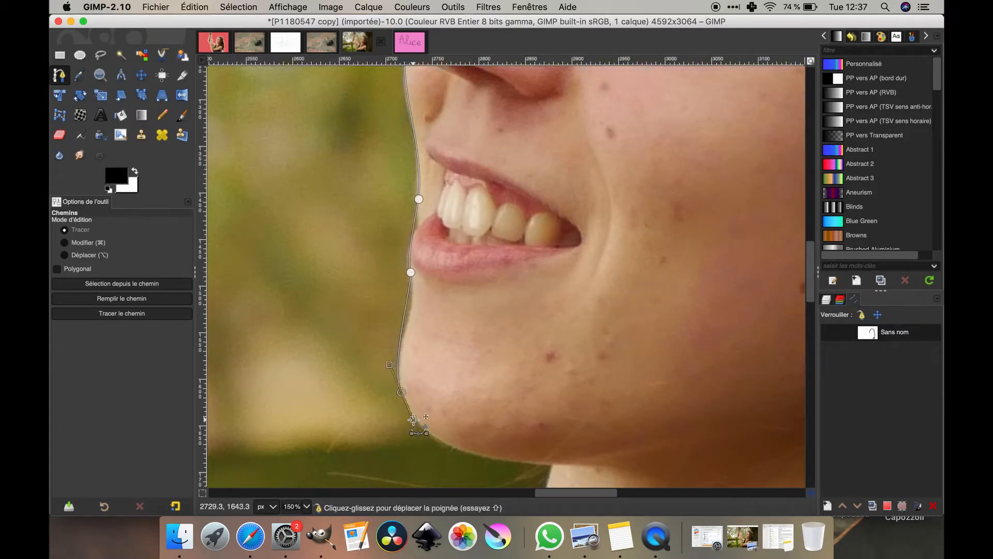
left_click(411, 273)
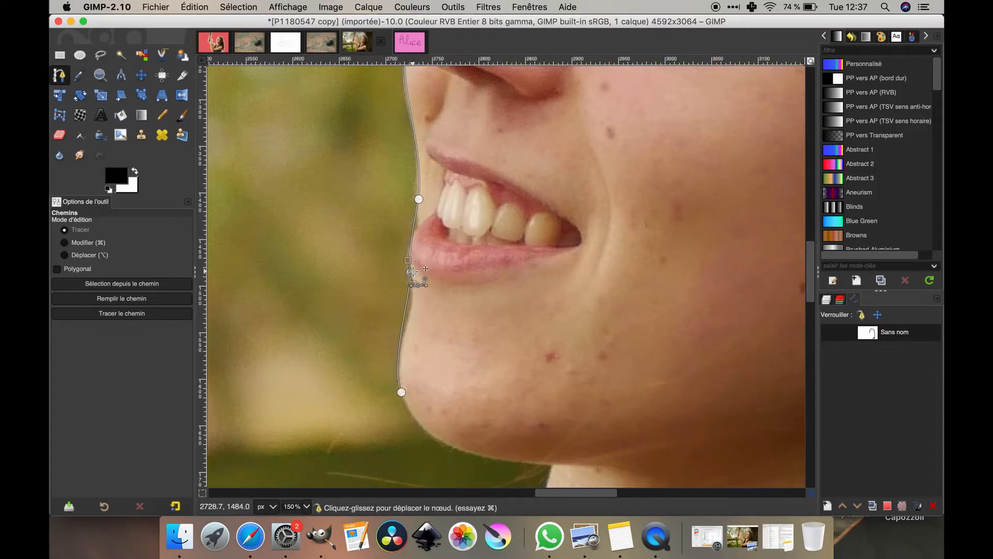
left_click_drag(405, 253, 418, 321)
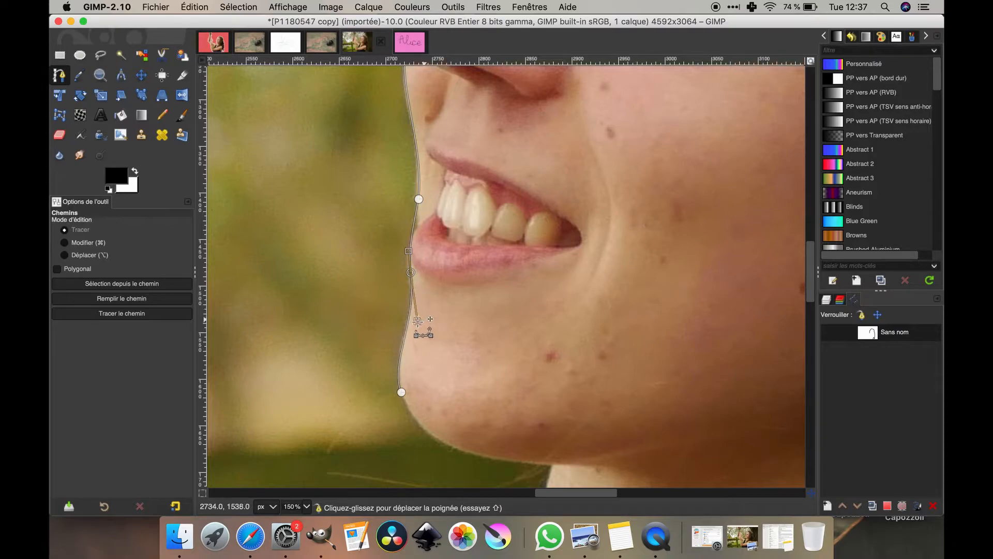
- Extend the path from the front of the chin under the jaw to where it meets the neck
scroll(421, 388, "down", 8)
scroll(422, 395, "up", 5)
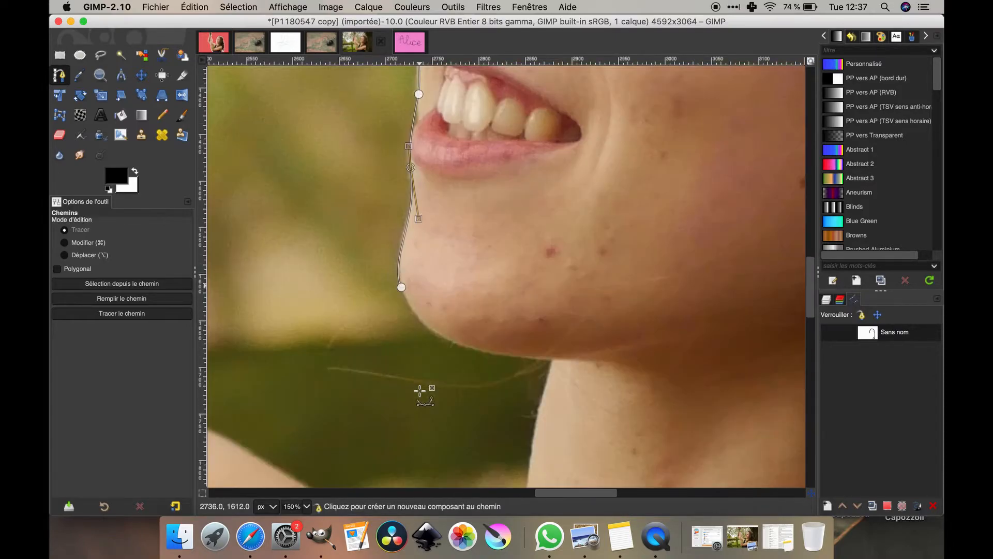
left_click(402, 287)
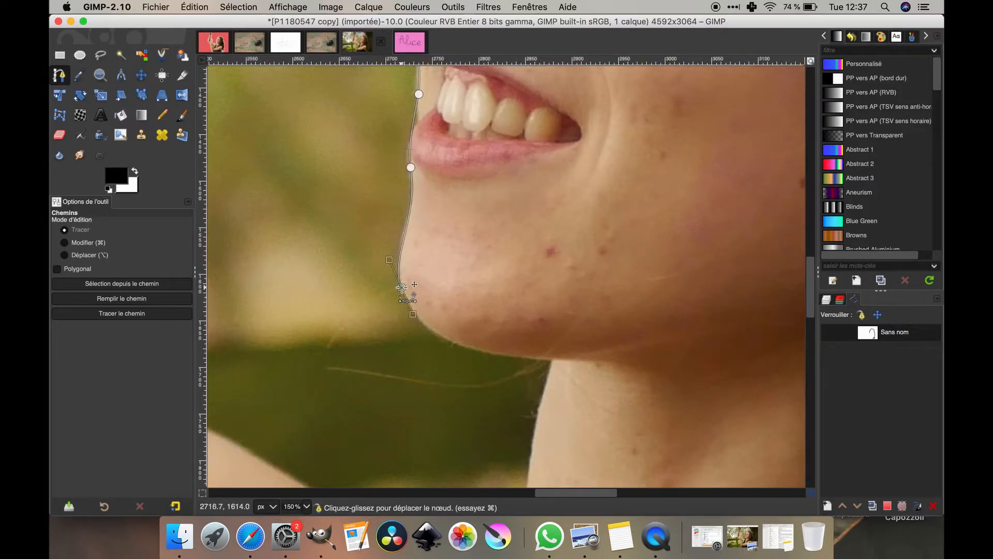
left_click_drag(471, 346, 517, 351)
left_click(555, 361)
- Trace the path down the front of the neck and around the dark top's strap to the shoulder
scroll(556, 395, "down", 10)
key("minus")
key("minus")
left_click(542, 188)
left_click(531, 216)
left_click(517, 219)
left_click(501, 214)
left_click(487, 203)
left_click(479, 205)
- Trace the curved upper arm from the shoulder across to the wrist of the front raised hand
left_click_drag(284, 119, 193, 88)
scroll(322, 161, "up", 3)
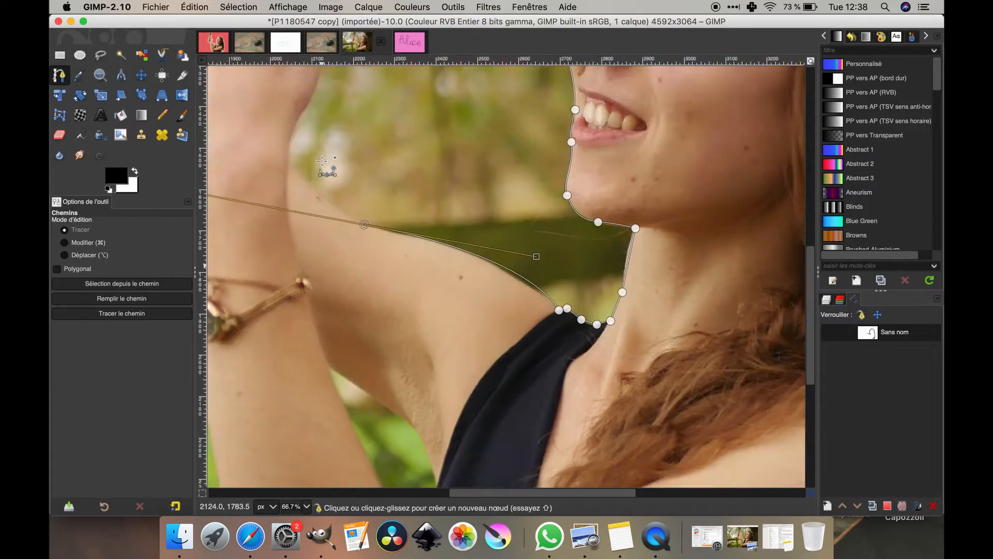
scroll(321, 162, "left", 5)
left_click_drag(489, 192, 589, 170)
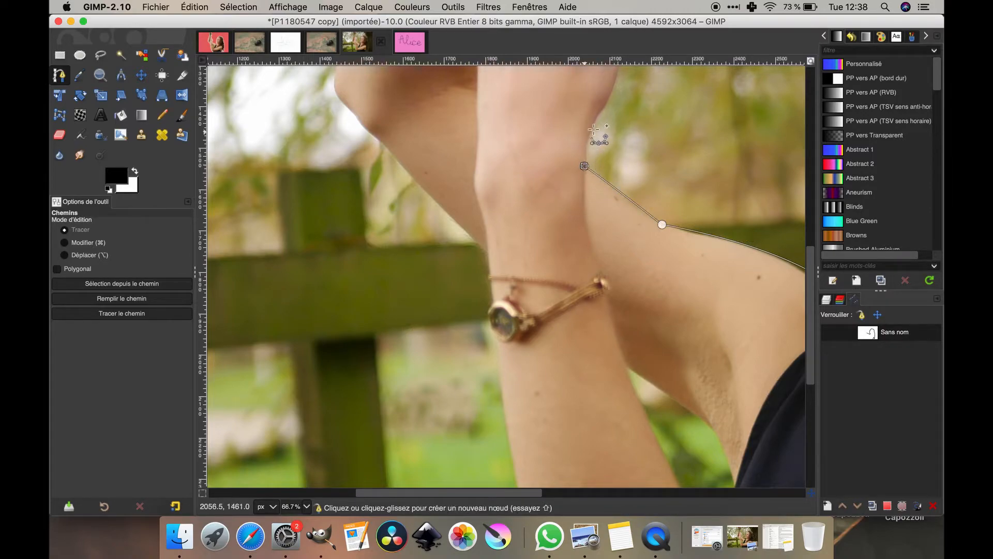
left_click(603, 110)
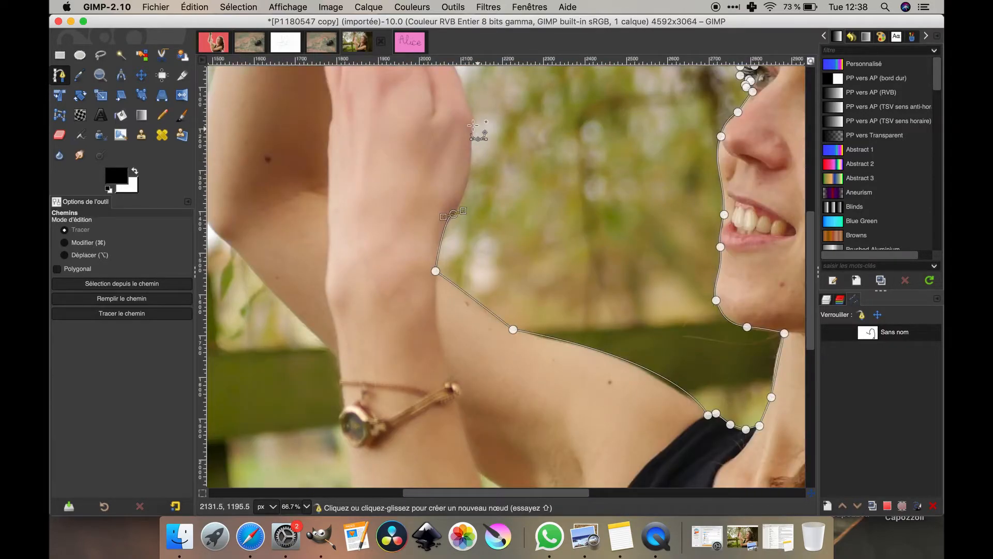
- Trace the outer edge of the raised hand over the knuckles and up to the fingertips, correcting a misplaced node
scroll(471, 119, "up", 10)
left_click(472, 432)
left_click(445, 373)
left_click(422, 380)
left_click(398, 327)
key("super+z")
left_click_drag(409, 395, 421, 379)
left_click(396, 312)
left_click(378, 249)
left_click(390, 234)
- Continue the path around the leaves above the fingers and down the outer edge of the rear raised forearm
left_click(368, 195)
left_click(376, 118)
left_click(403, 67)
left_click(294, 67)
left_click(298, 86)
left_click(294, 114)
left_click(293, 141)
left_click(219, 373)
- Trace around the rear arm's elbow and along its underside to the front wrist
key("minus")
key("minus")
scroll(426, 366, "left", 5)
left_click(505, 337)
left_click_drag(512, 354, 515, 360)
left_click(568, 416)
left_click(581, 427)
- Trace the front wrist past the watch bracelet and down the forearm to the lower elbow
scroll(597, 417, "down", 4)
left_click(585, 341)
left_click(584, 361)
left_click(586, 387)
scroll(586, 387, "down", 4)
scroll(586, 387, "right", 6)
left_click_drag(470, 429, 522, 440)
left_click(616, 440)
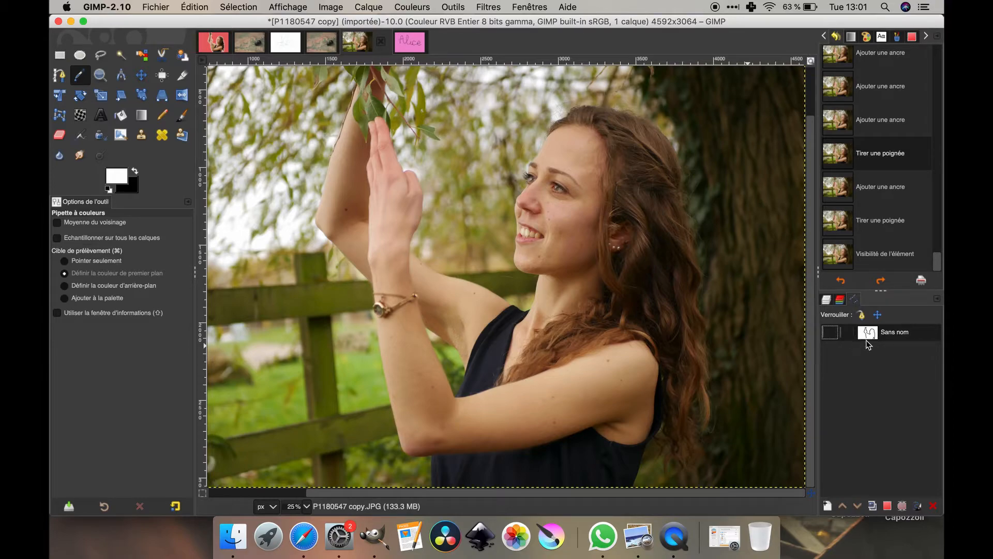
- Reopen the traced path for editing and continue it around the lower elbow and down the top to the photo's bottom edge
right_click(866, 340)
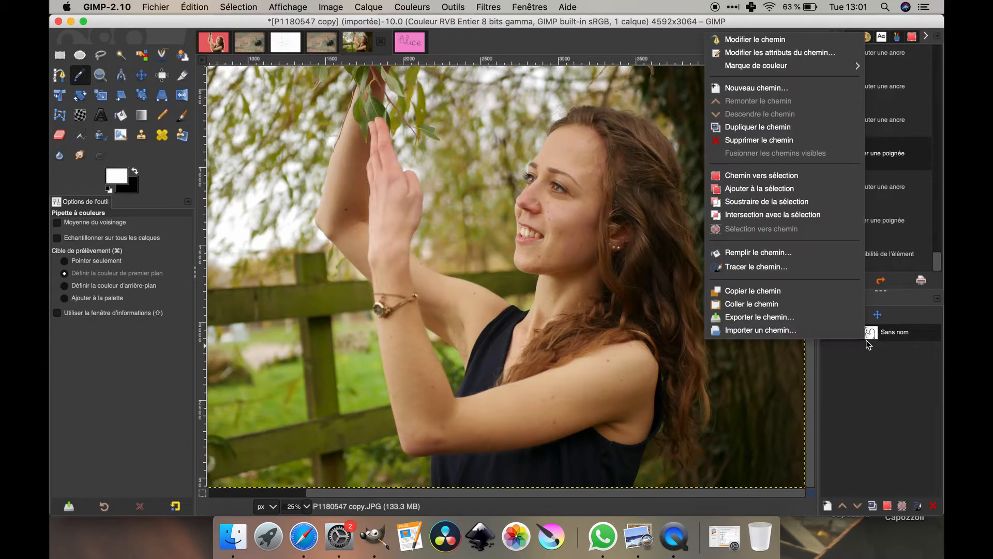
left_click(776, 44)
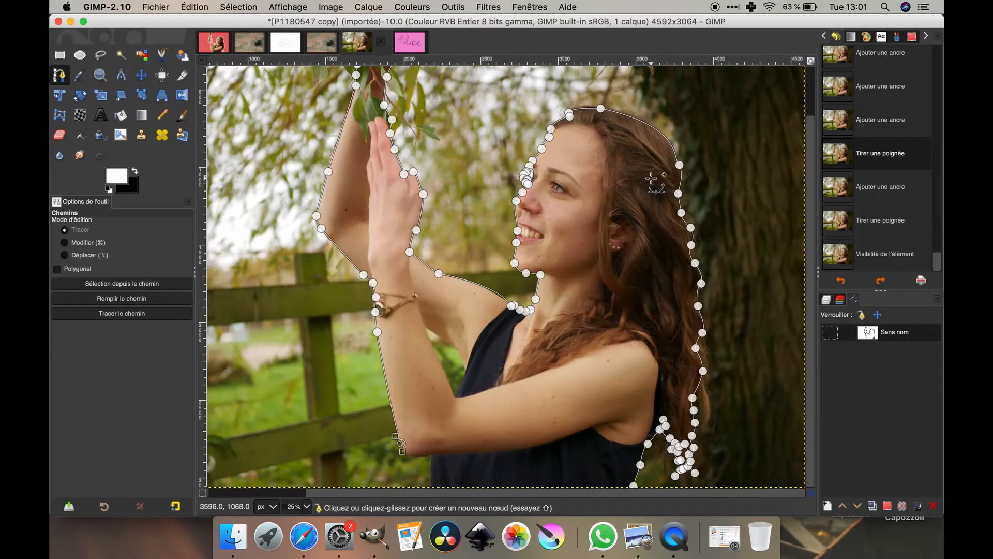
left_click(402, 444)
left_click(416, 457)
left_click(432, 454)
left_click(433, 467)
left_click(433, 485)
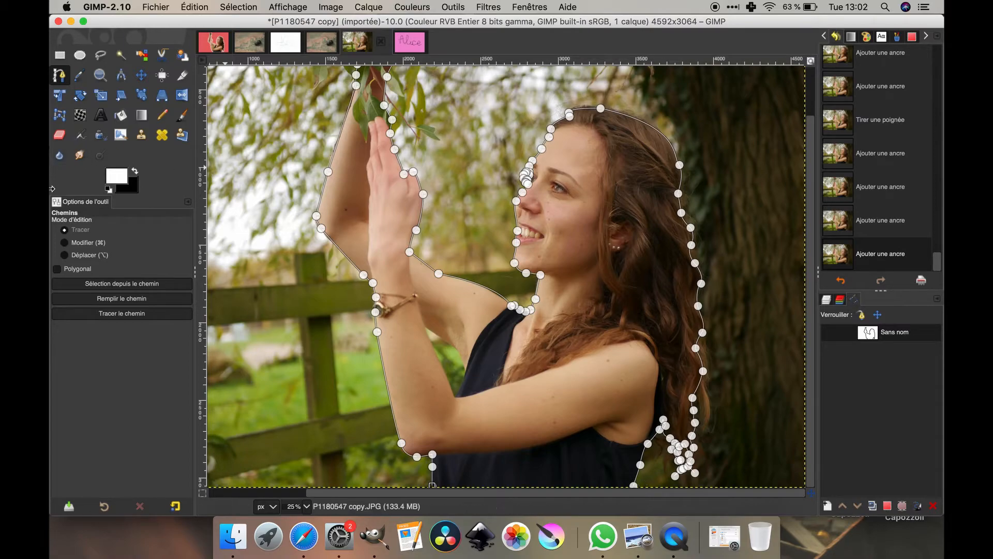
- Close the outline by connecting its two end nodes along the photo's bottom edge, and convert it to a selection
left_click(67, 243)
left_click(633, 485)
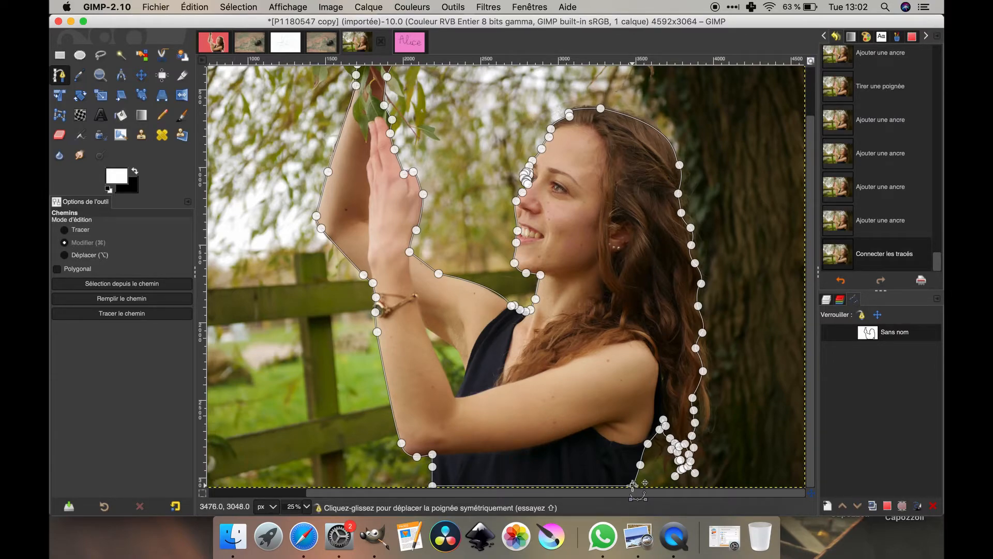
key("Return")
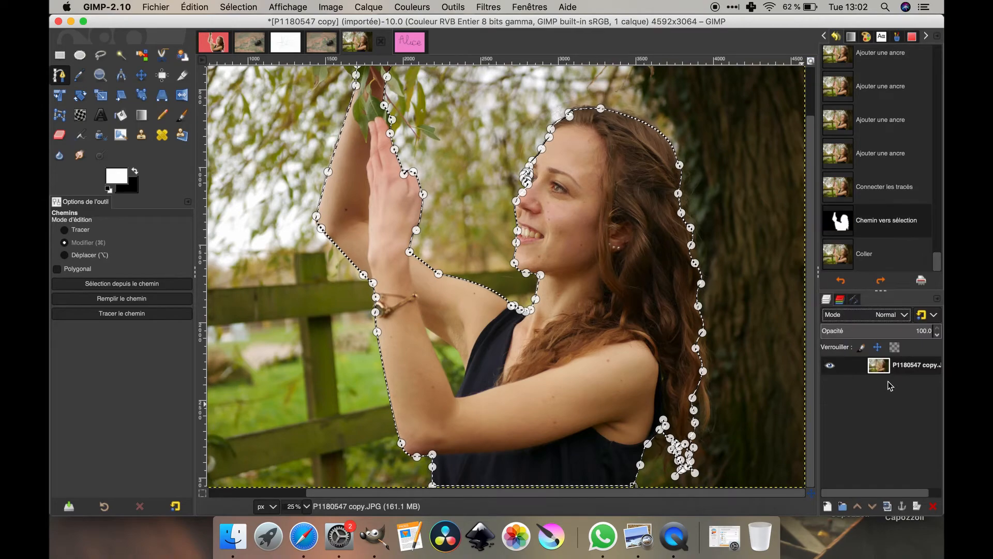
- Copy the selected woman and paste her onto a new layer
key("super+c")
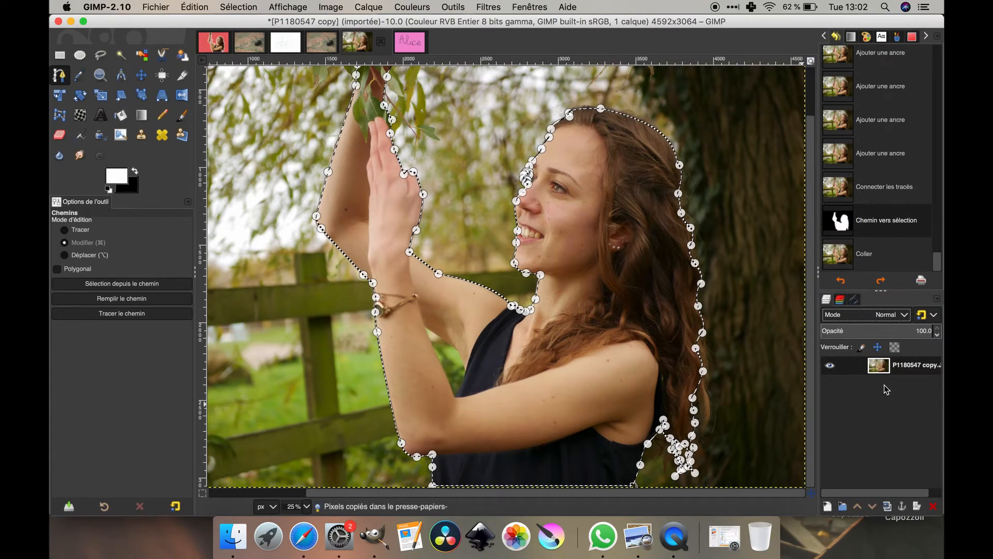
key("super+v")
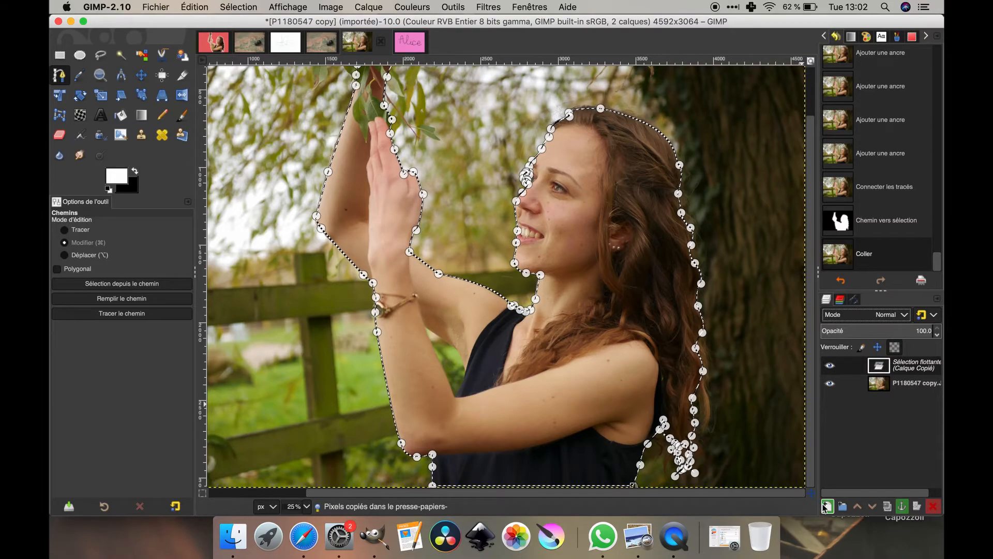
left_click(828, 507)
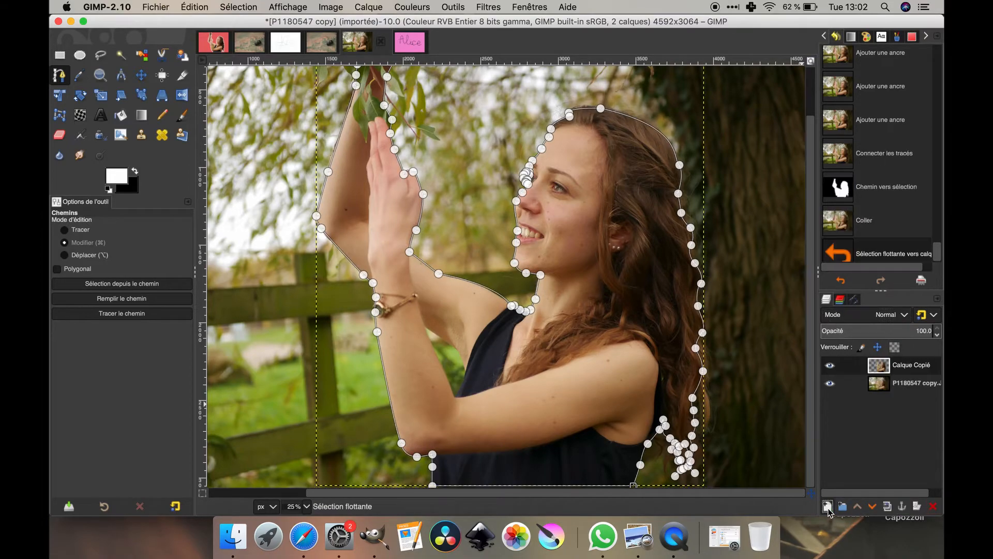
- Toggle the original photo layer's visibility to inspect the cutout, and view the example image with the red background
left_click(829, 384)
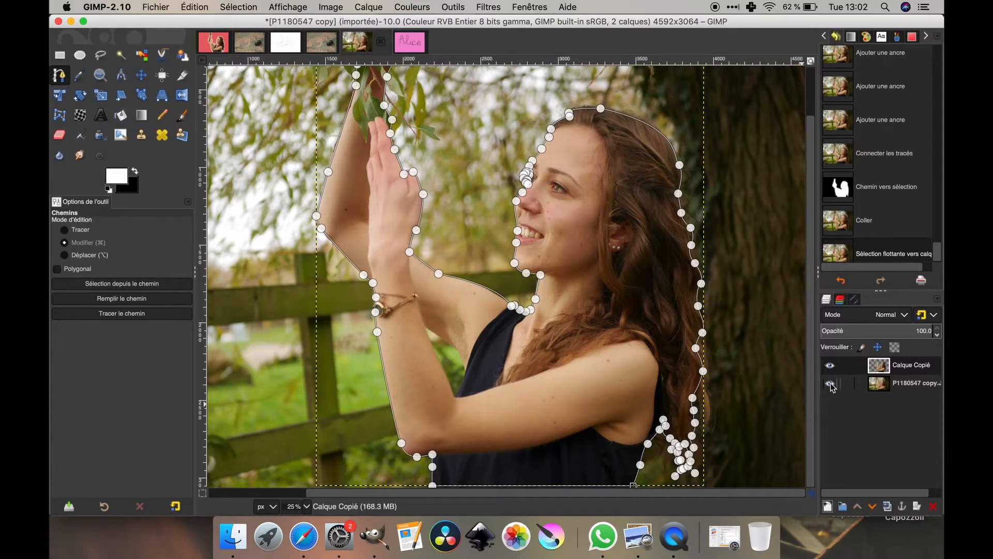
left_click(101, 95)
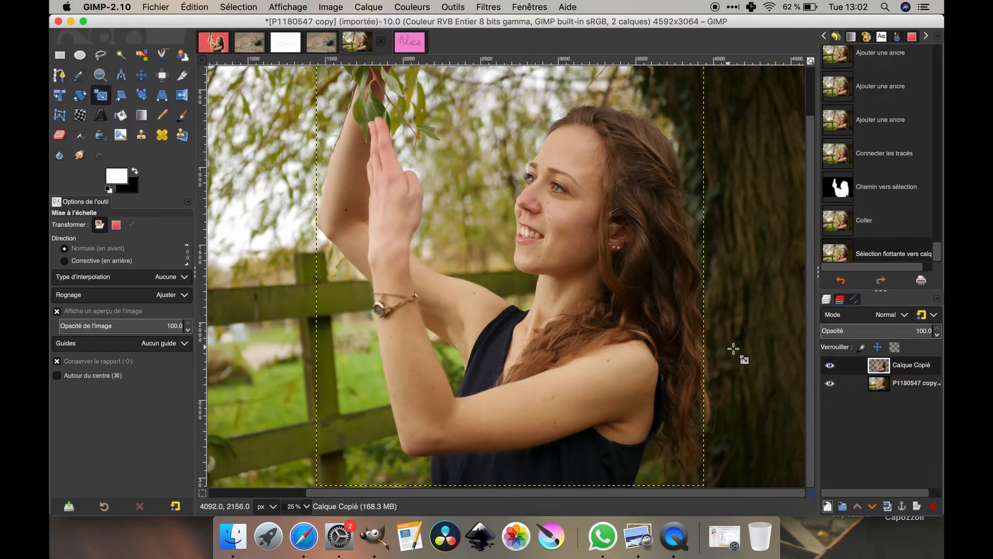
left_click(830, 383)
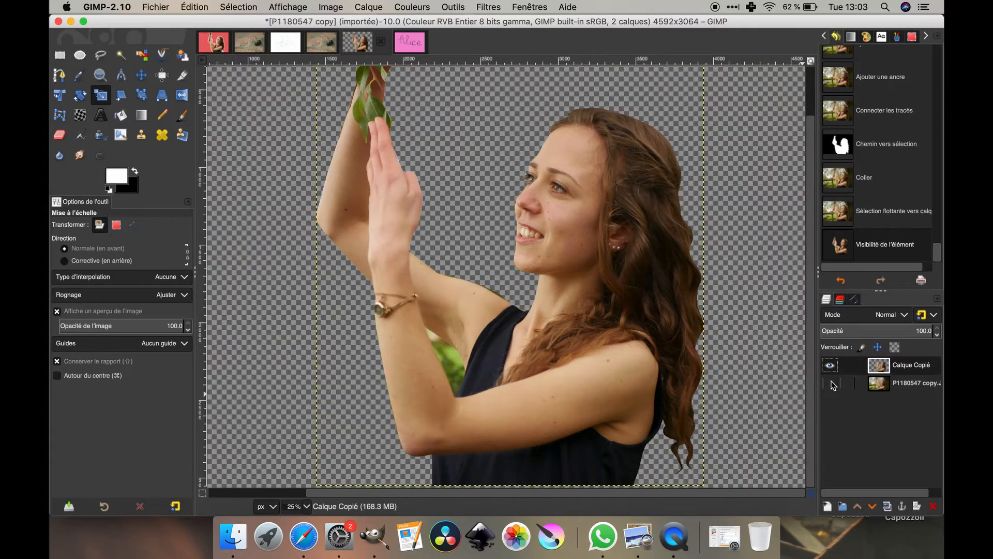
left_click(831, 383)
left_click(831, 383)
left_click(831, 383)
left_click(831, 384)
left_click(213, 43)
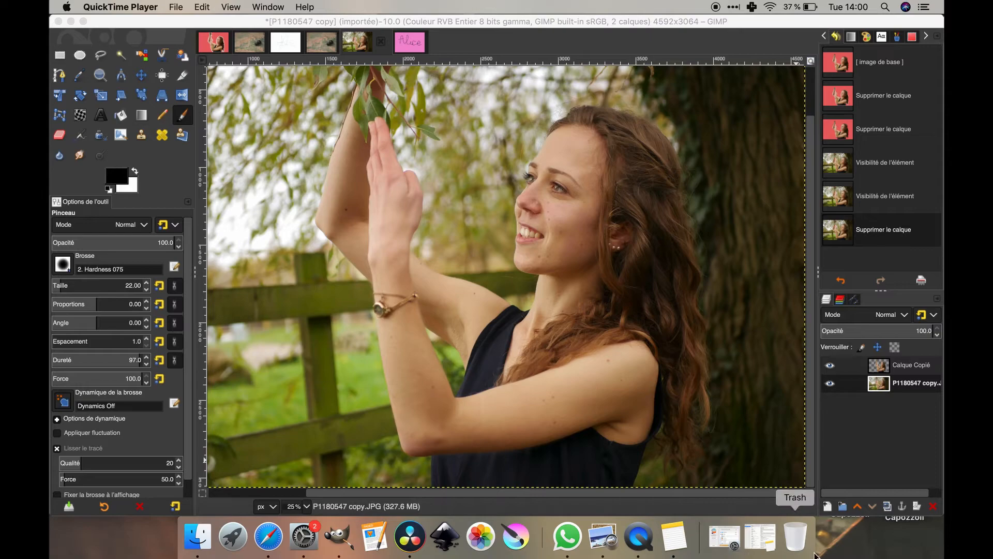
- Add a new layer named fond between the original photo and the cutout
left_click(828, 514)
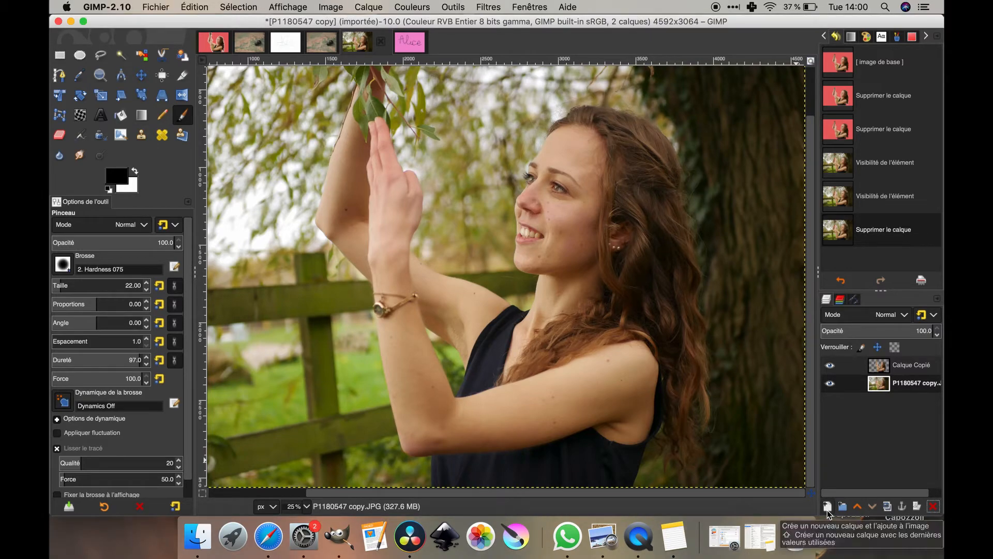
left_click(827, 507)
type("fond")
key("Return")
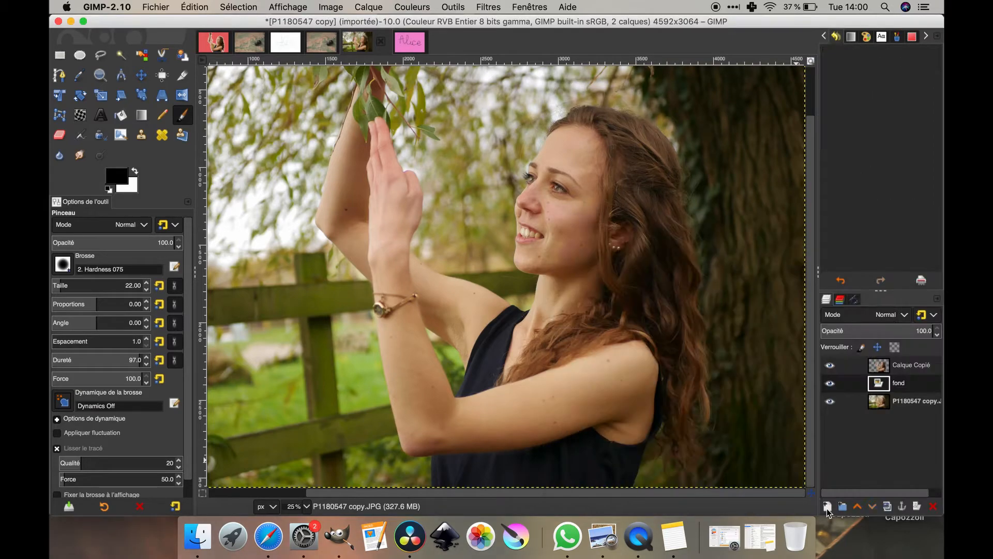
- Set the foreground colour to the red e86464
left_click(121, 175)
left_click(240, 162)
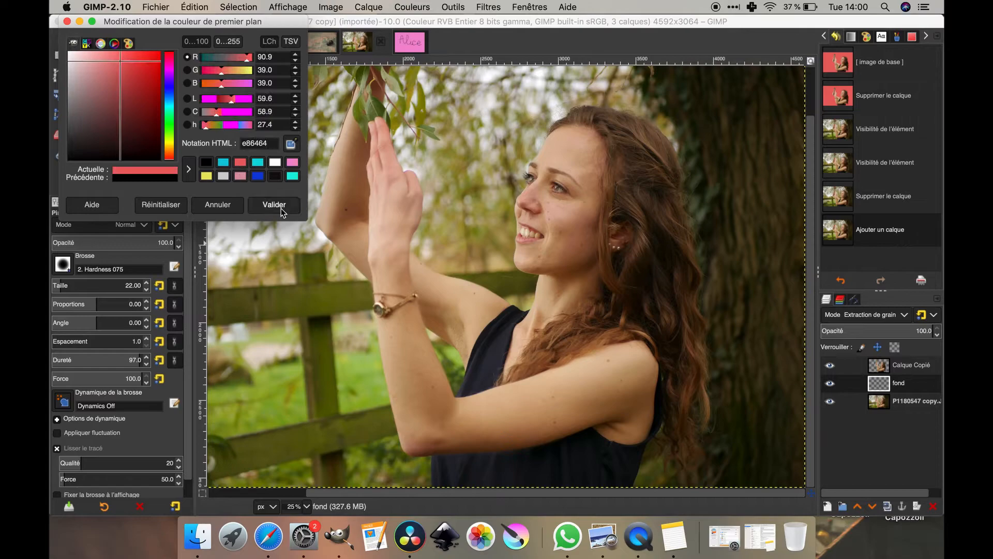
left_click(274, 205)
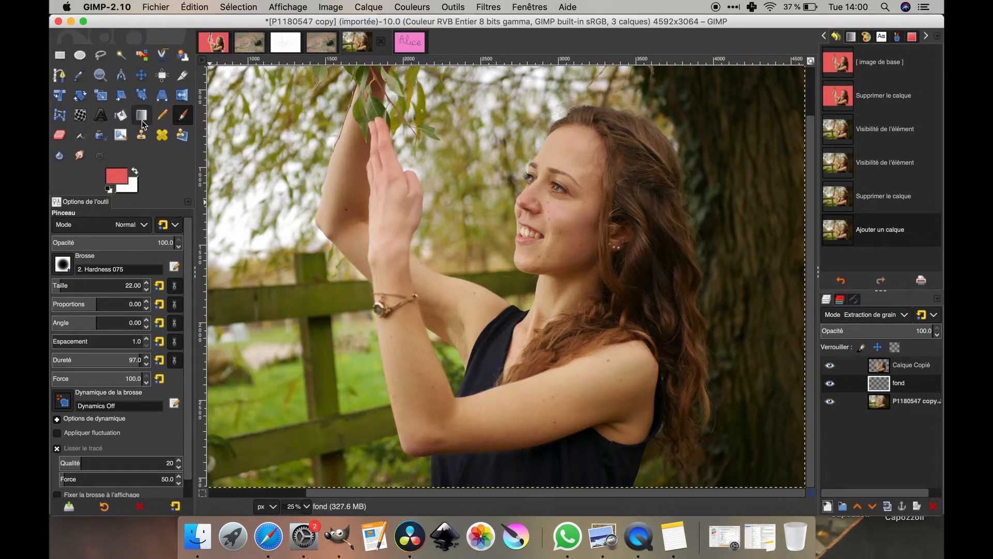
- Fill the fond layer with the foreground colour and hide the original photo layer
left_click(122, 117)
left_click(692, 250)
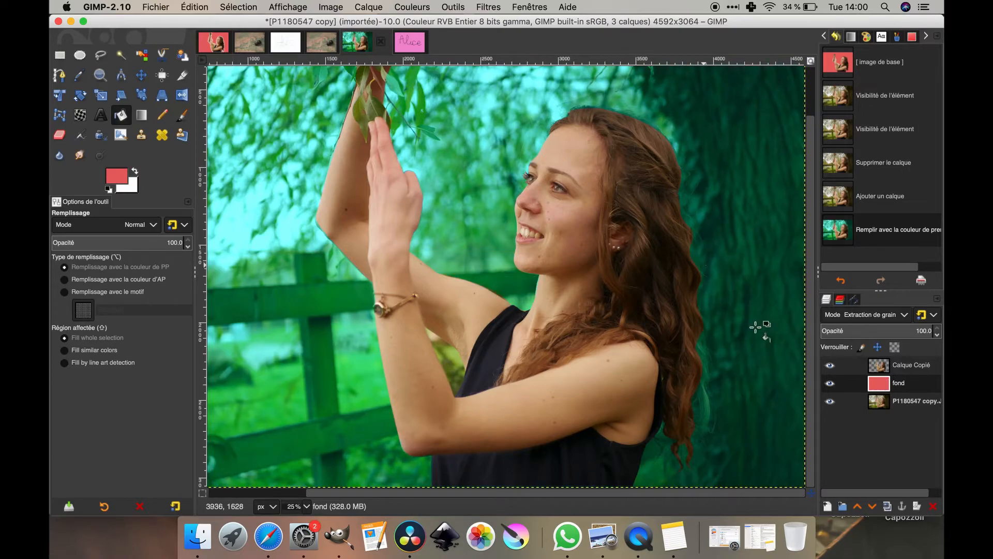
left_click(829, 401)
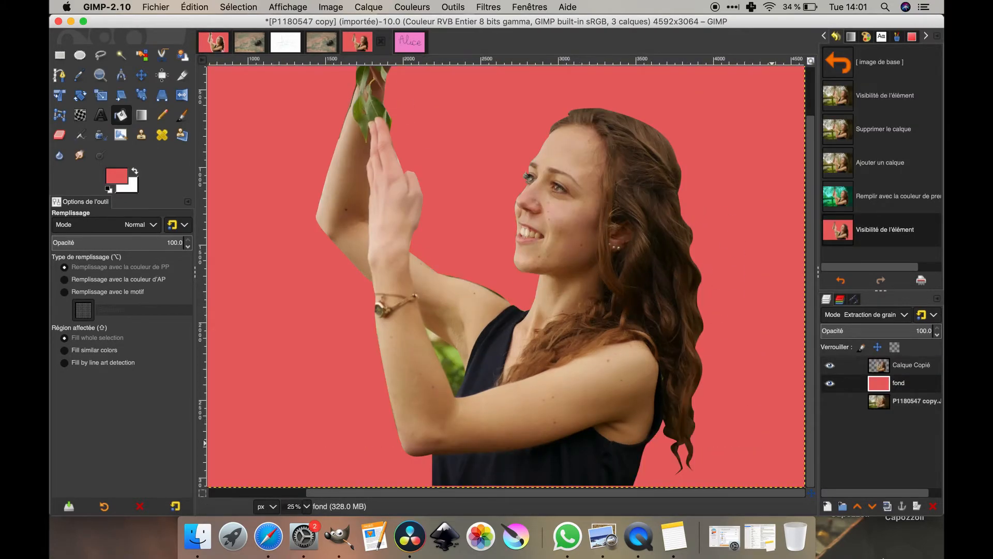
- Add a transparent layer named contour above the fond layer
left_click(828, 507)
type("contour")
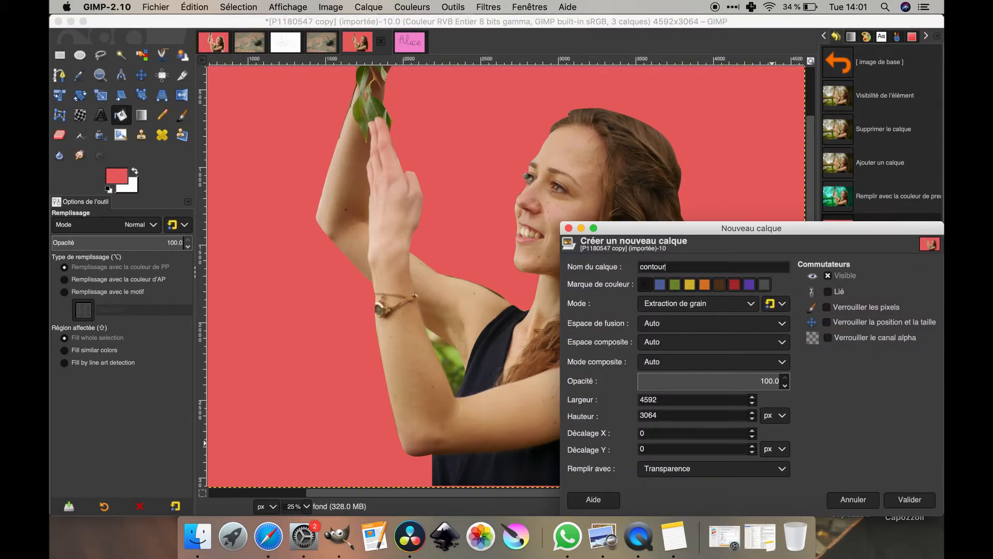
left_click(920, 503)
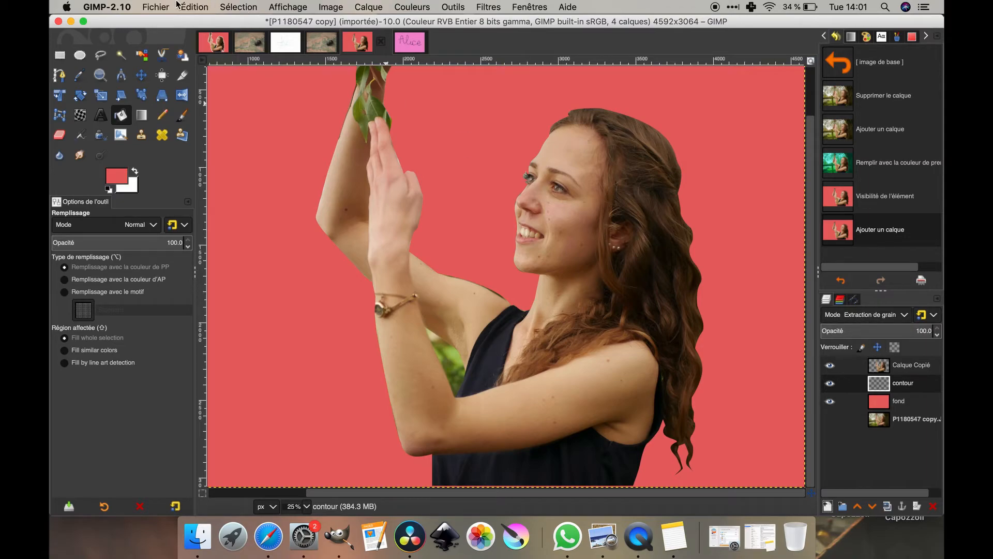
- Check the traced outline path by toggling its visibility, and return to the layer list
left_click(198, 9)
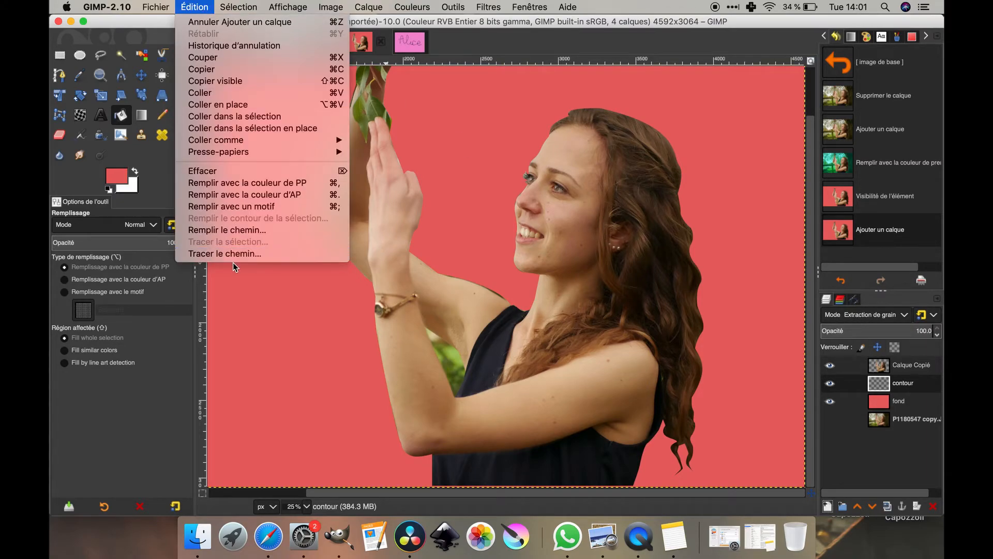
left_click(860, 304)
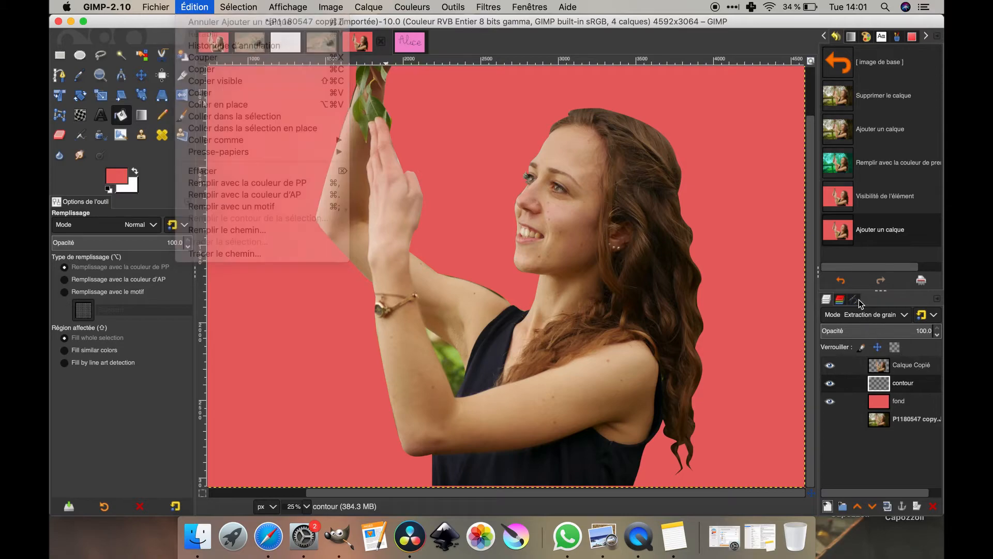
left_click(860, 304)
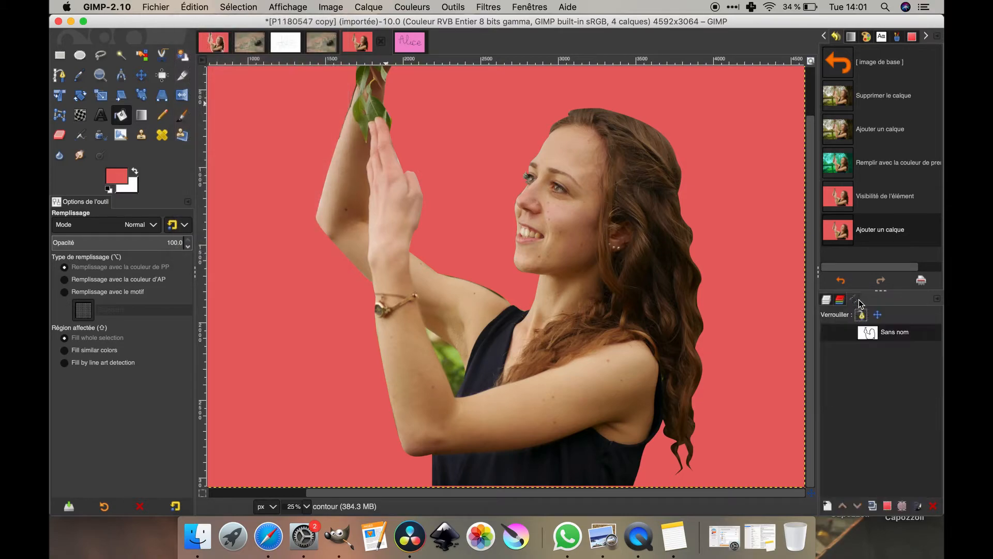
left_click(831, 334)
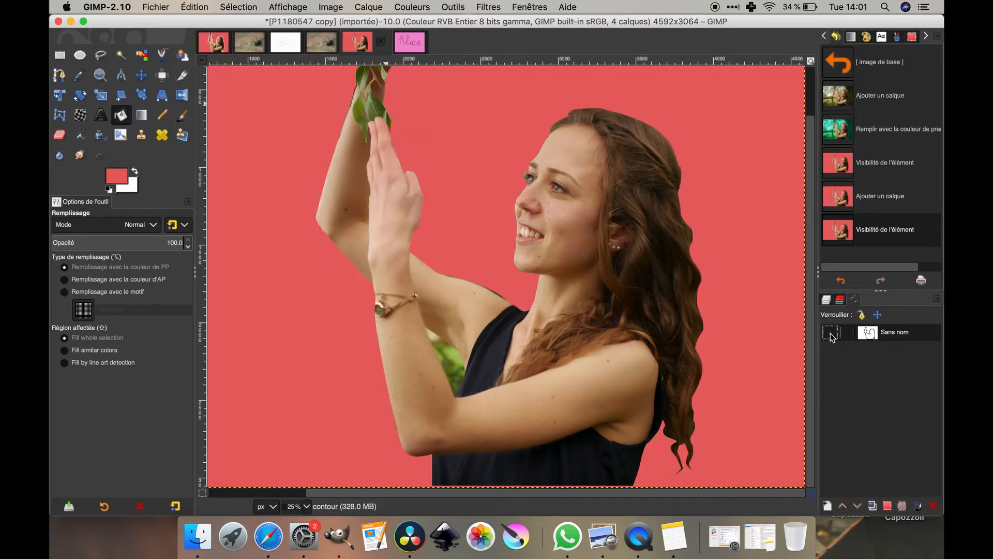
left_click(826, 299)
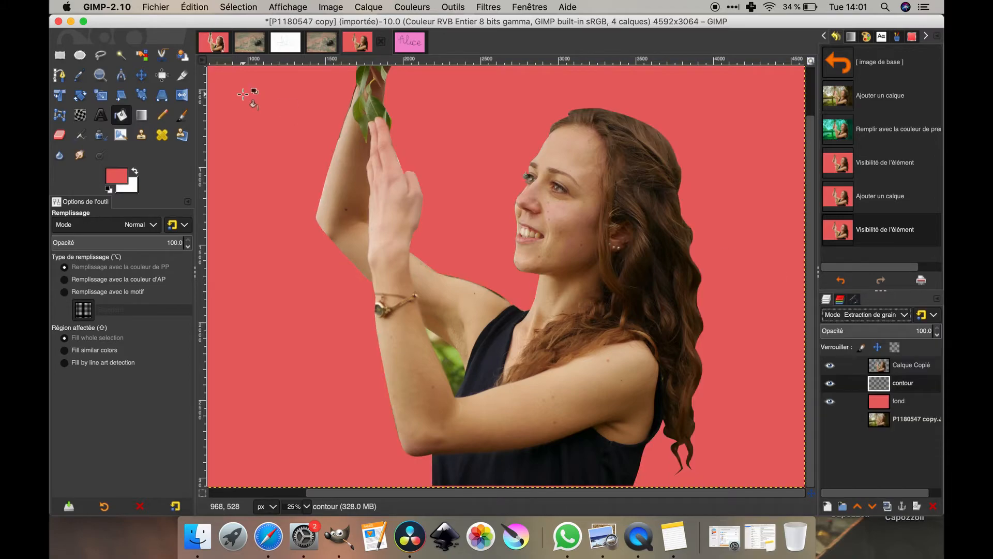
- Reset the colours to black and white and stroke the outline path on the contour layer with a 75 px solid line
left_click(187, 6)
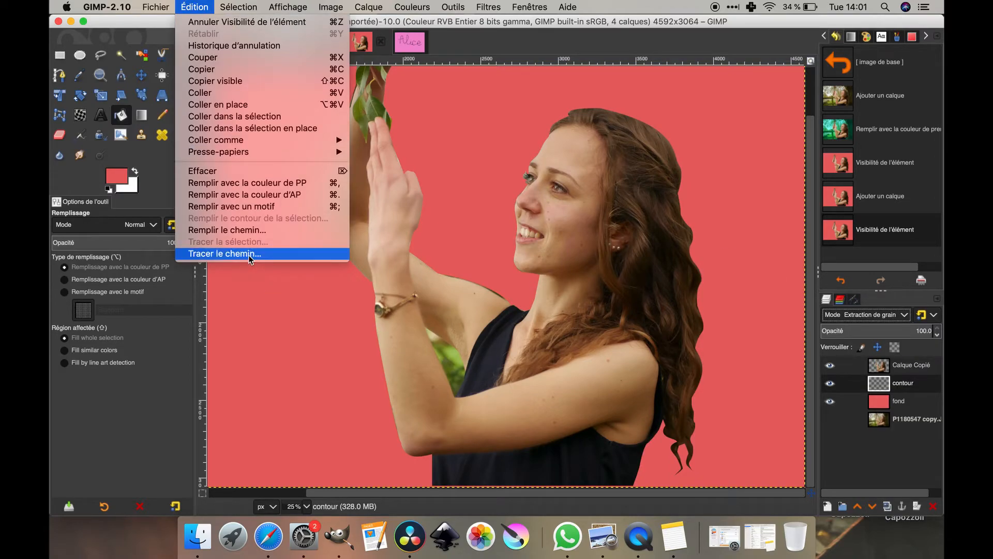
left_click(153, 187)
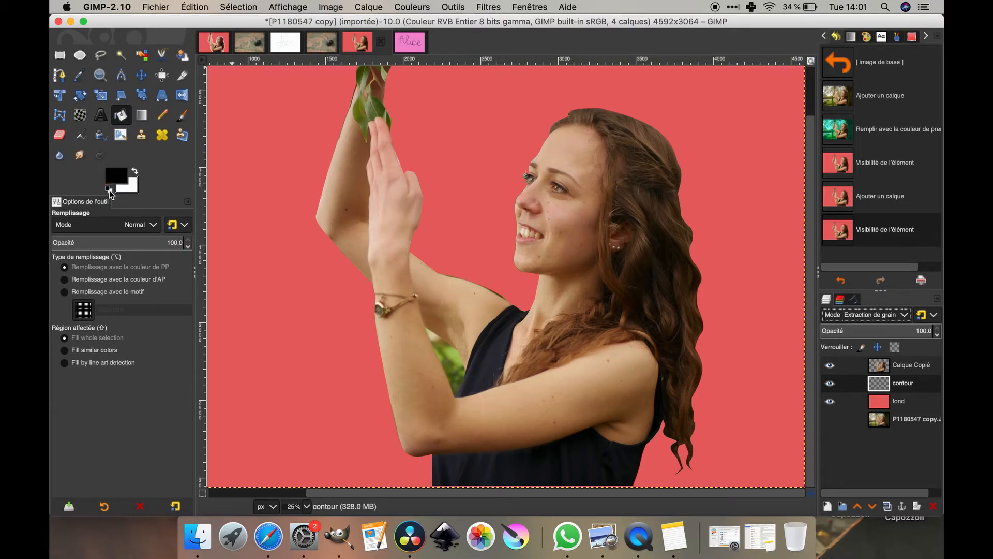
left_click(202, 7)
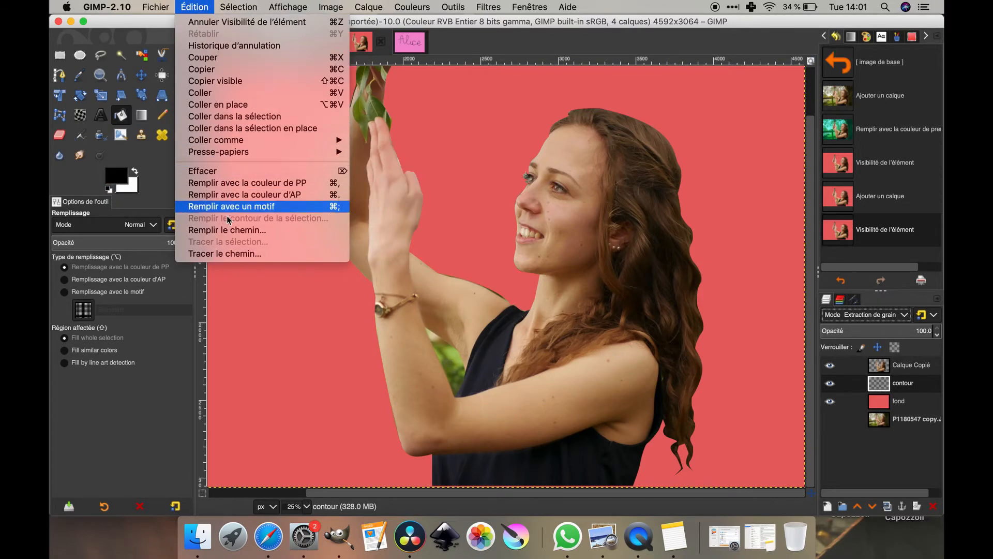
left_click(227, 252)
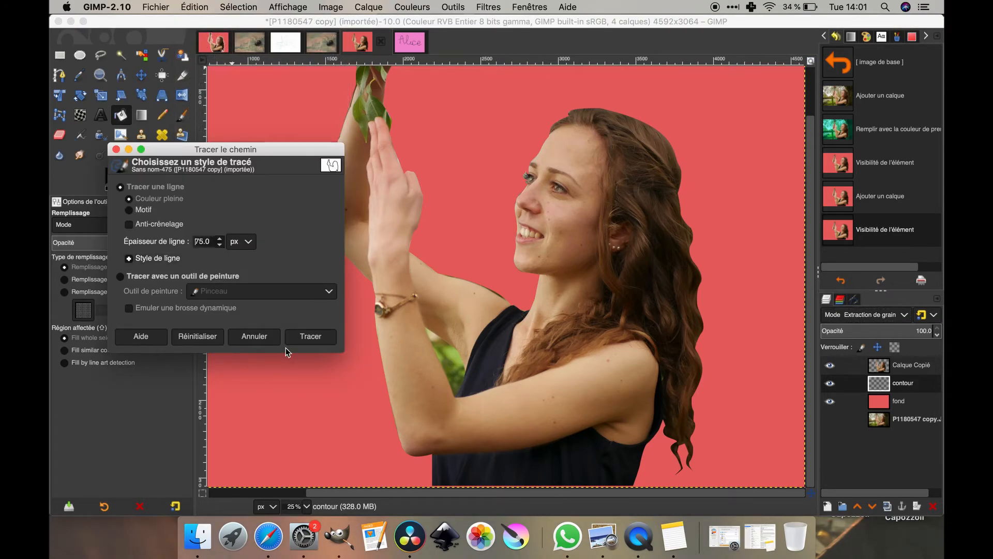
left_click(318, 339)
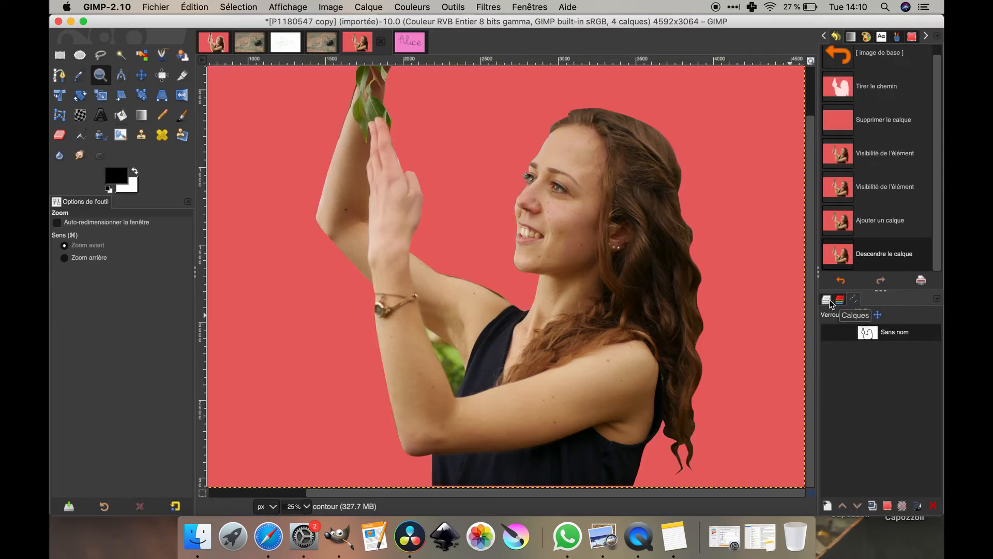
- Hide the Calque Copié layer and fill the outline path with solid colour on the contour layer
left_click(829, 301)
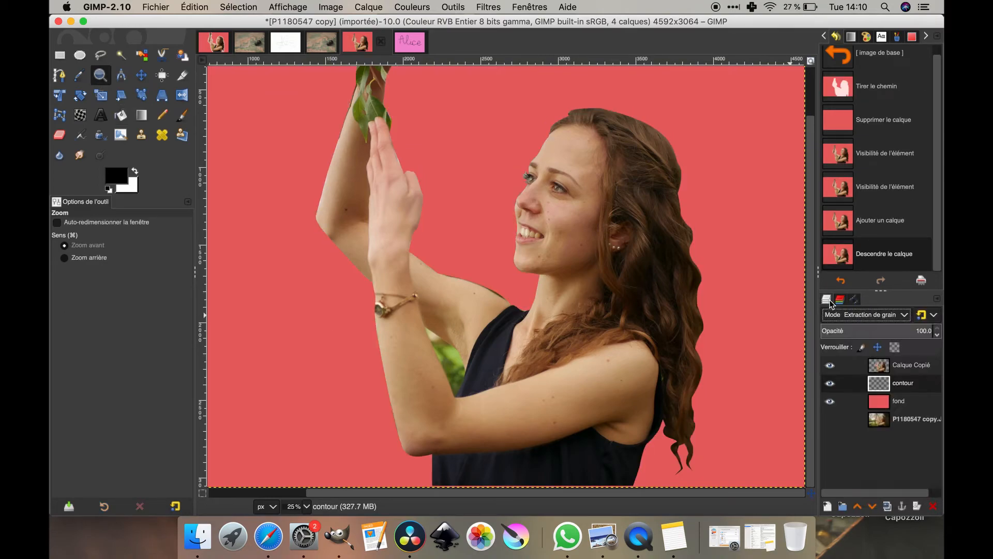
left_click(853, 303)
left_click(828, 300)
left_click(830, 365)
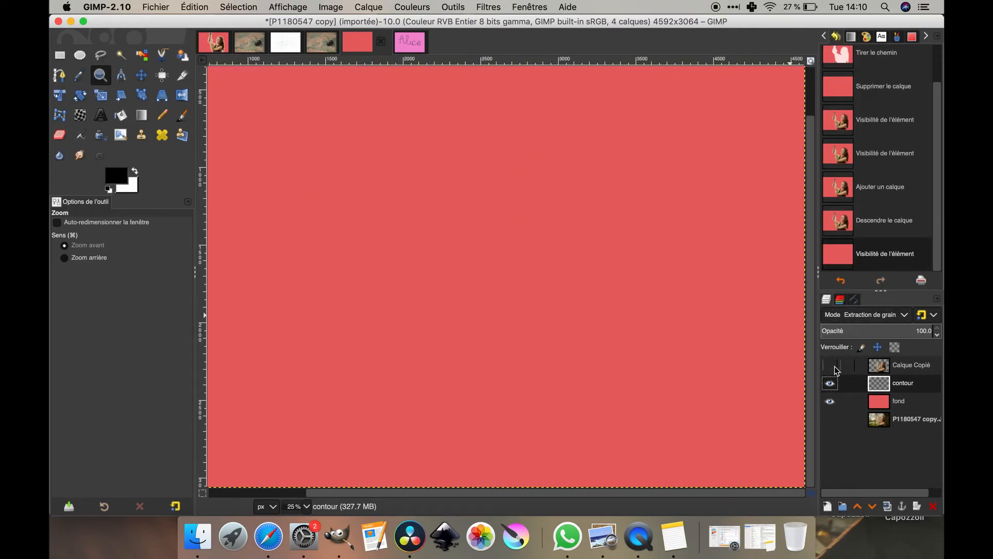
left_click(186, 7)
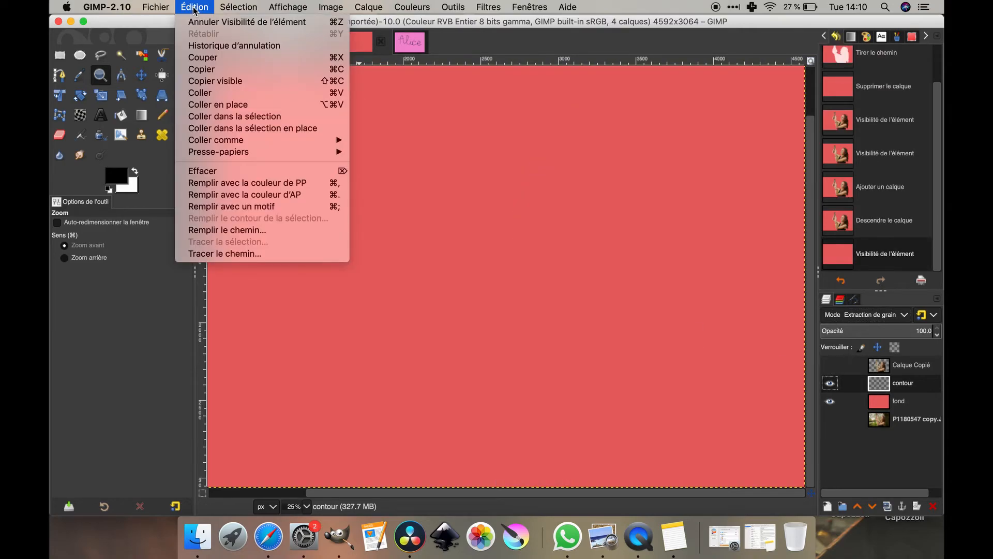
left_click(225, 231)
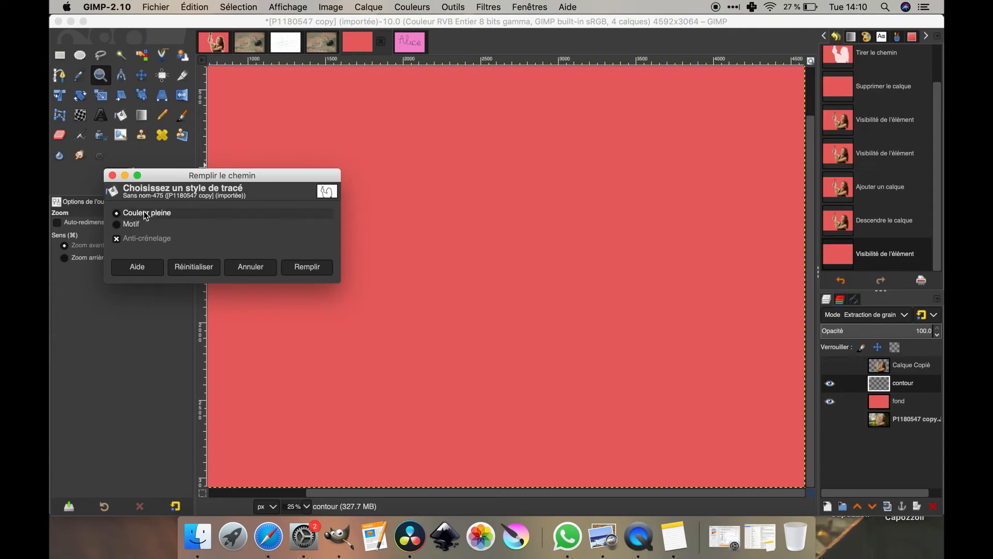
left_click(313, 269)
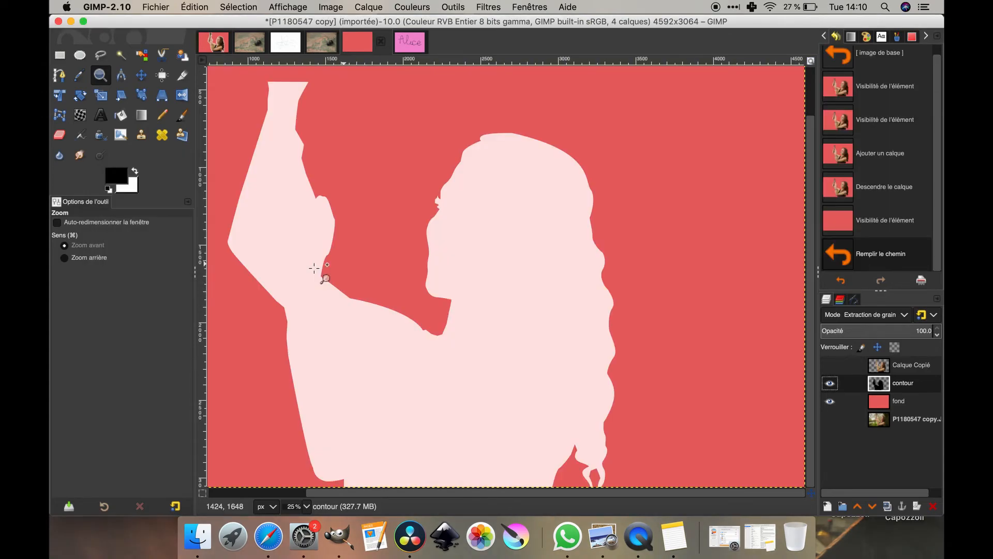
- Open the outline path for editing and move the whole path to the right of the filled silhouette
left_click(854, 300)
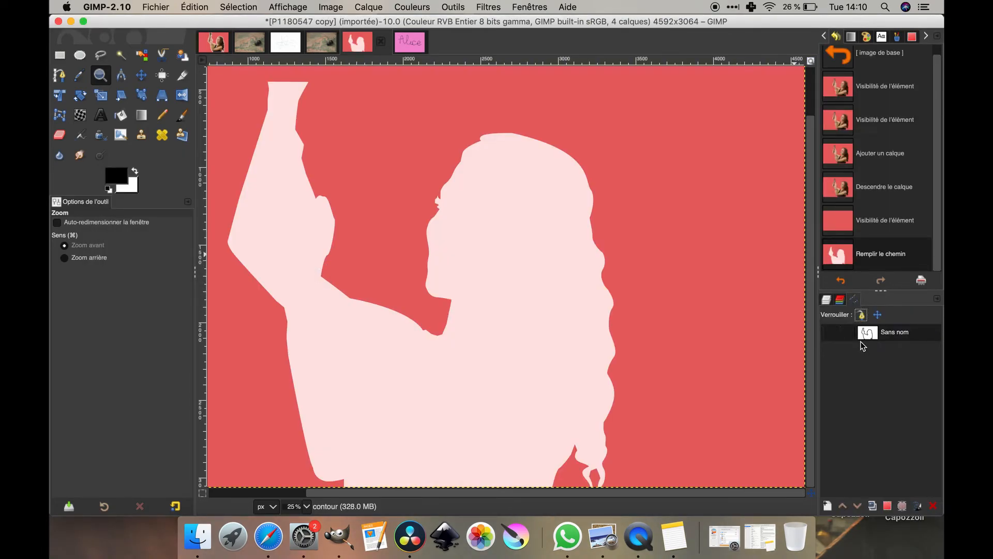
right_click(864, 335)
left_click(784, 34)
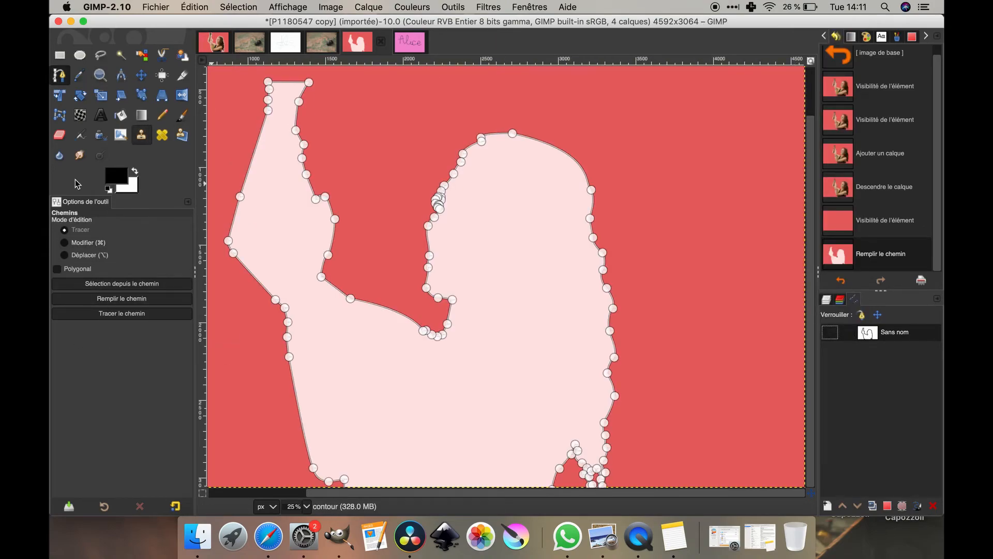
left_click(65, 255)
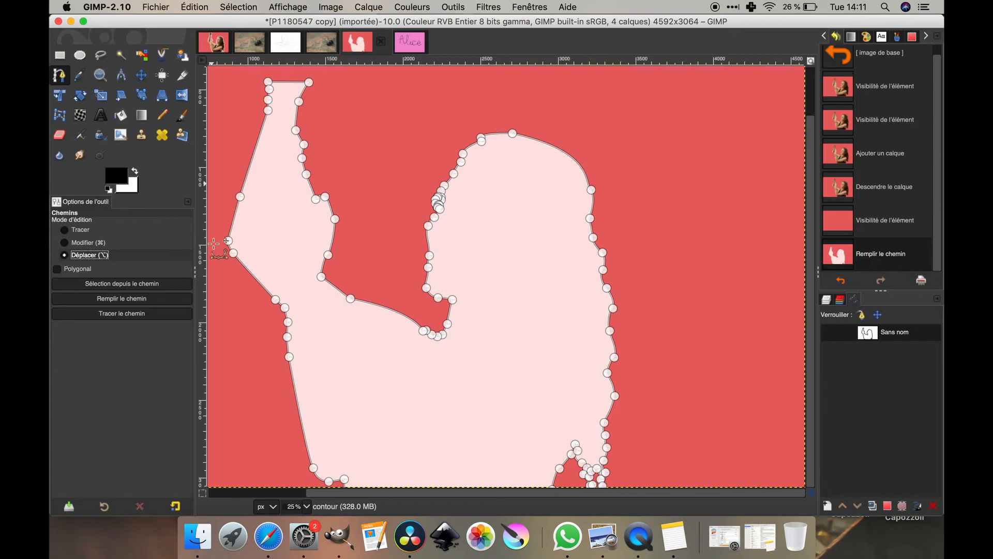
left_click_drag(333, 237, 472, 226)
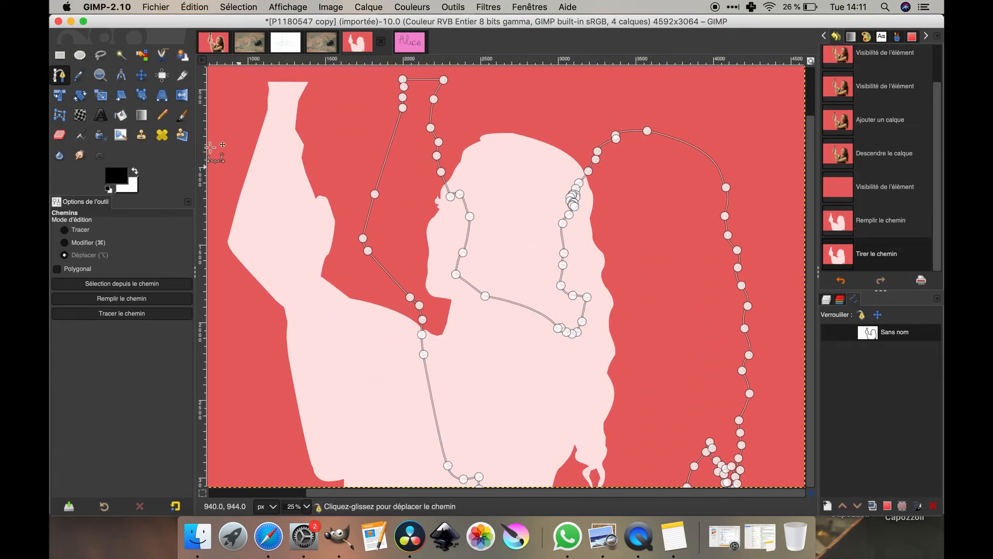
- Copy the woman's outline path and paste it into the pink image with the handwritten name
key("shift+s")
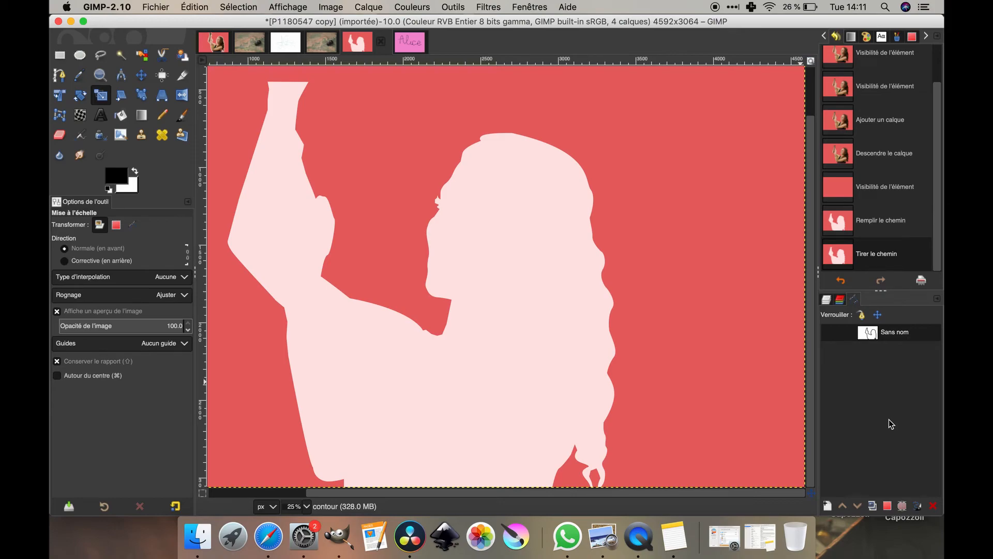
right_click(869, 339)
left_click(734, 284)
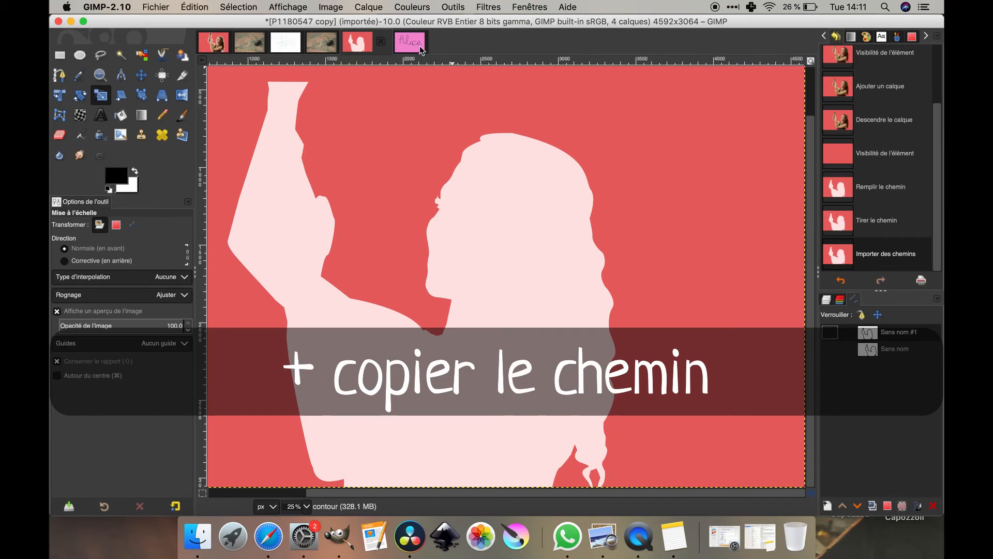
left_click(413, 44)
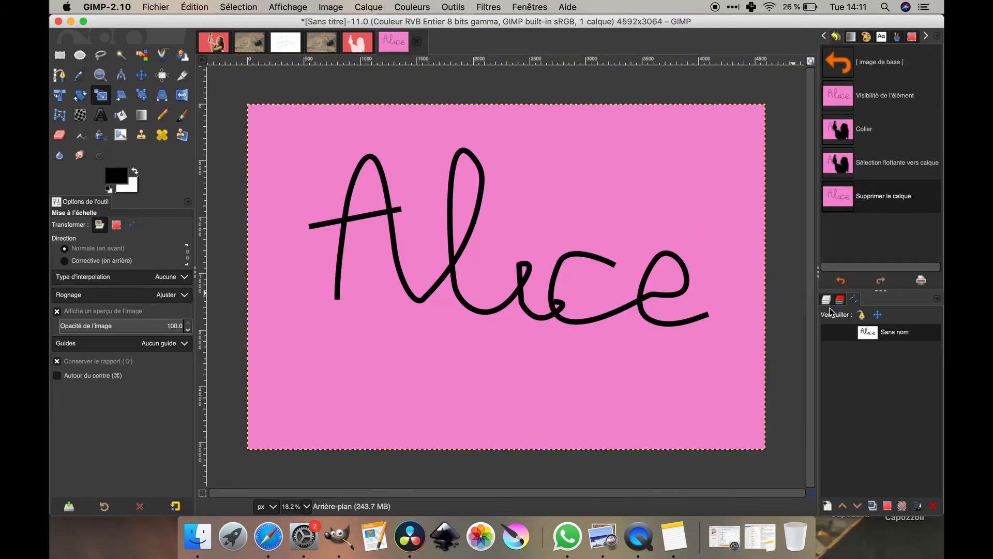
right_click(886, 379)
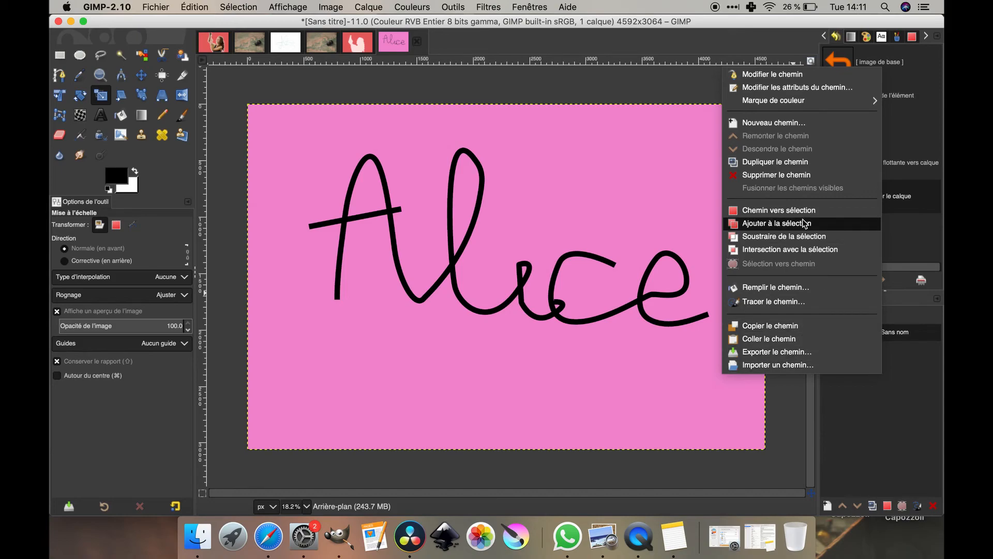
left_click(785, 338)
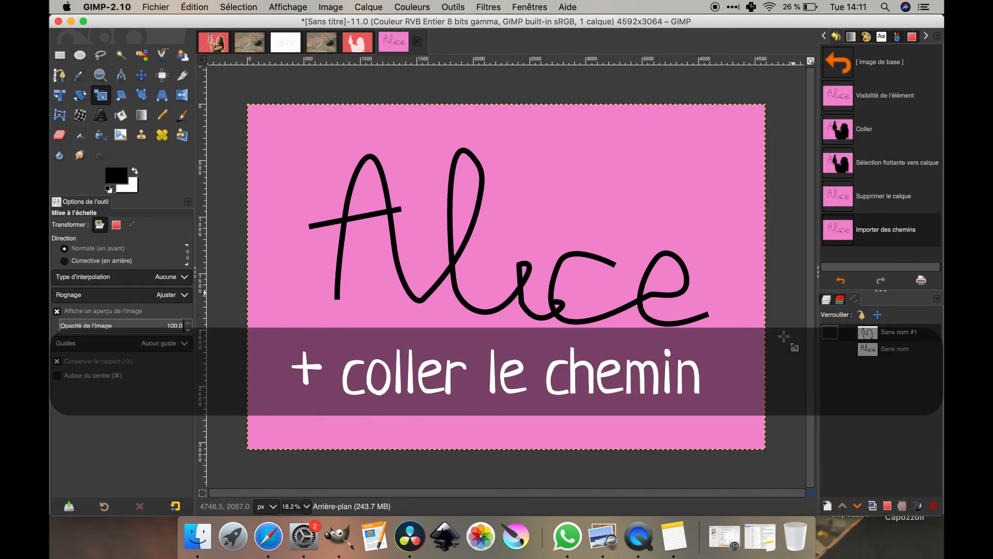
- Stroke the pasted outline path in the pink image
left_click(195, 6)
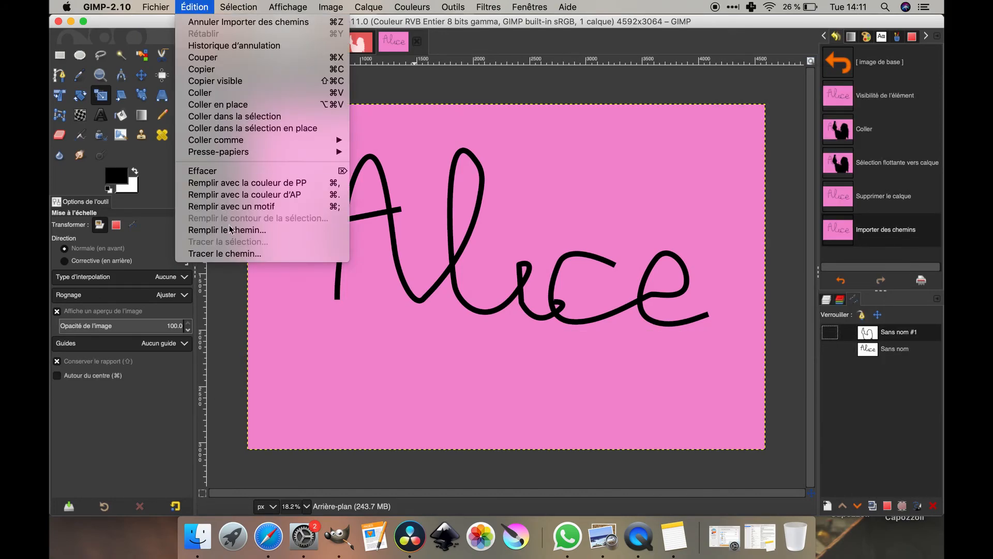
left_click(225, 253)
left_click(305, 331)
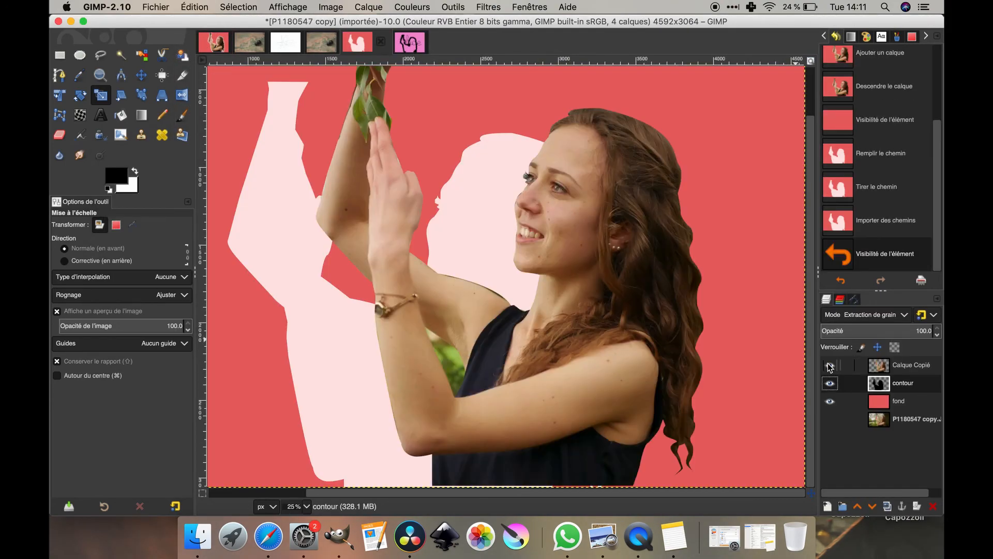
- Show the Calque Copié layer again in the red-background image and activate the Paths tool
left_click(829, 365)
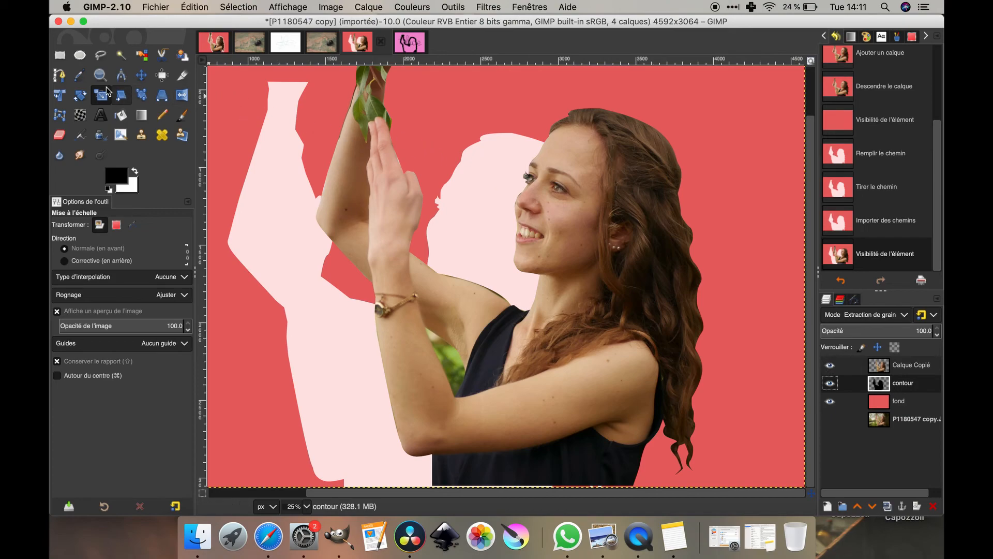
left_click(61, 75)
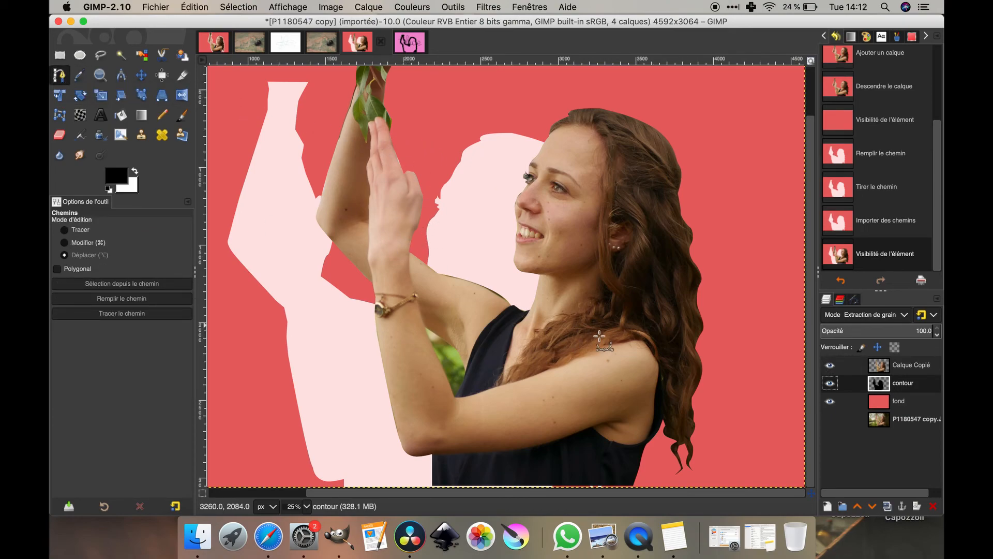
left_click(195, 7)
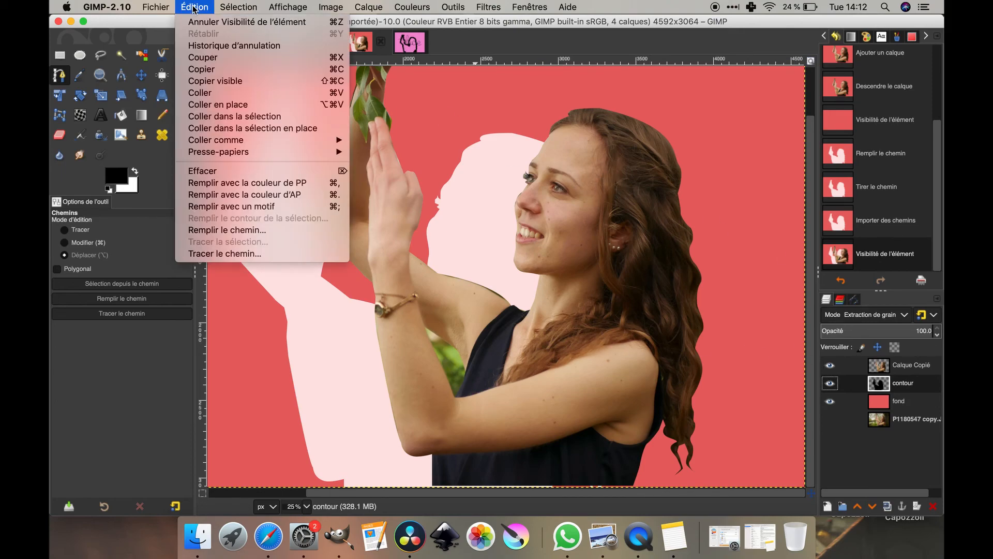
left_click(210, 236)
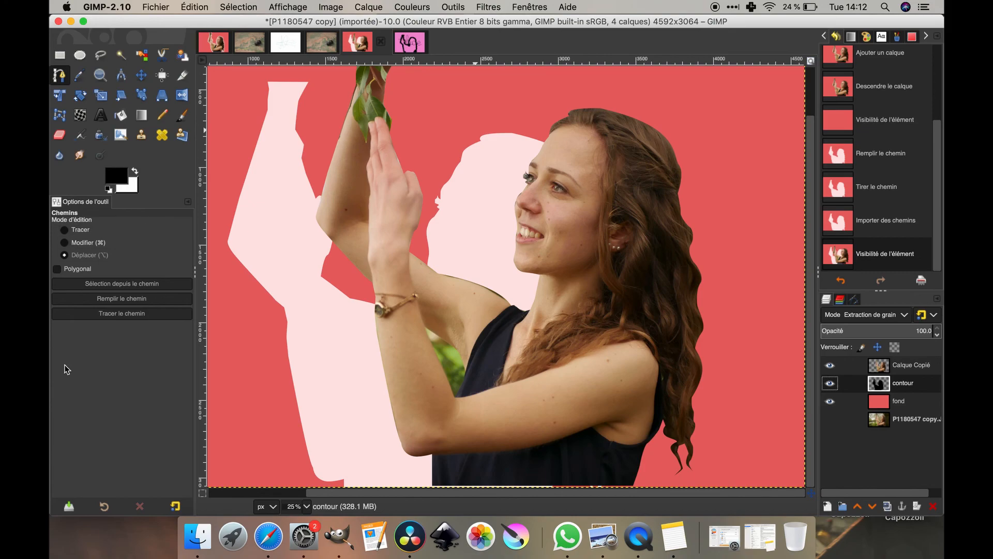